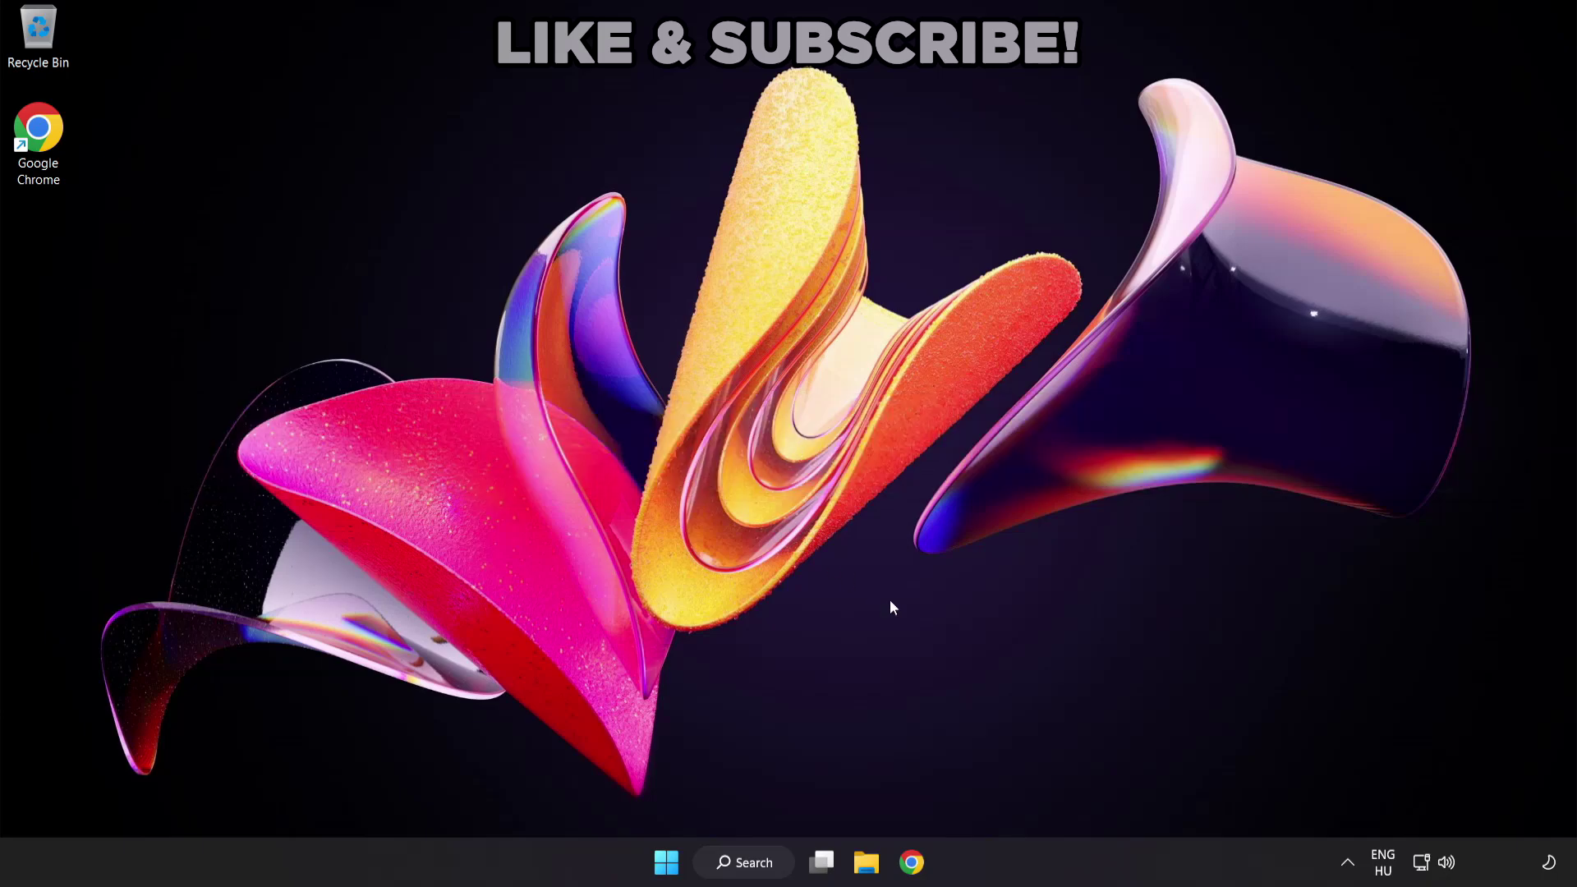
Step: Switch Quick Settings audio output from CABLE Input to Speakers (High Definition Audio Device)
{"action": "left_click", "coordinate": [1448, 868]}
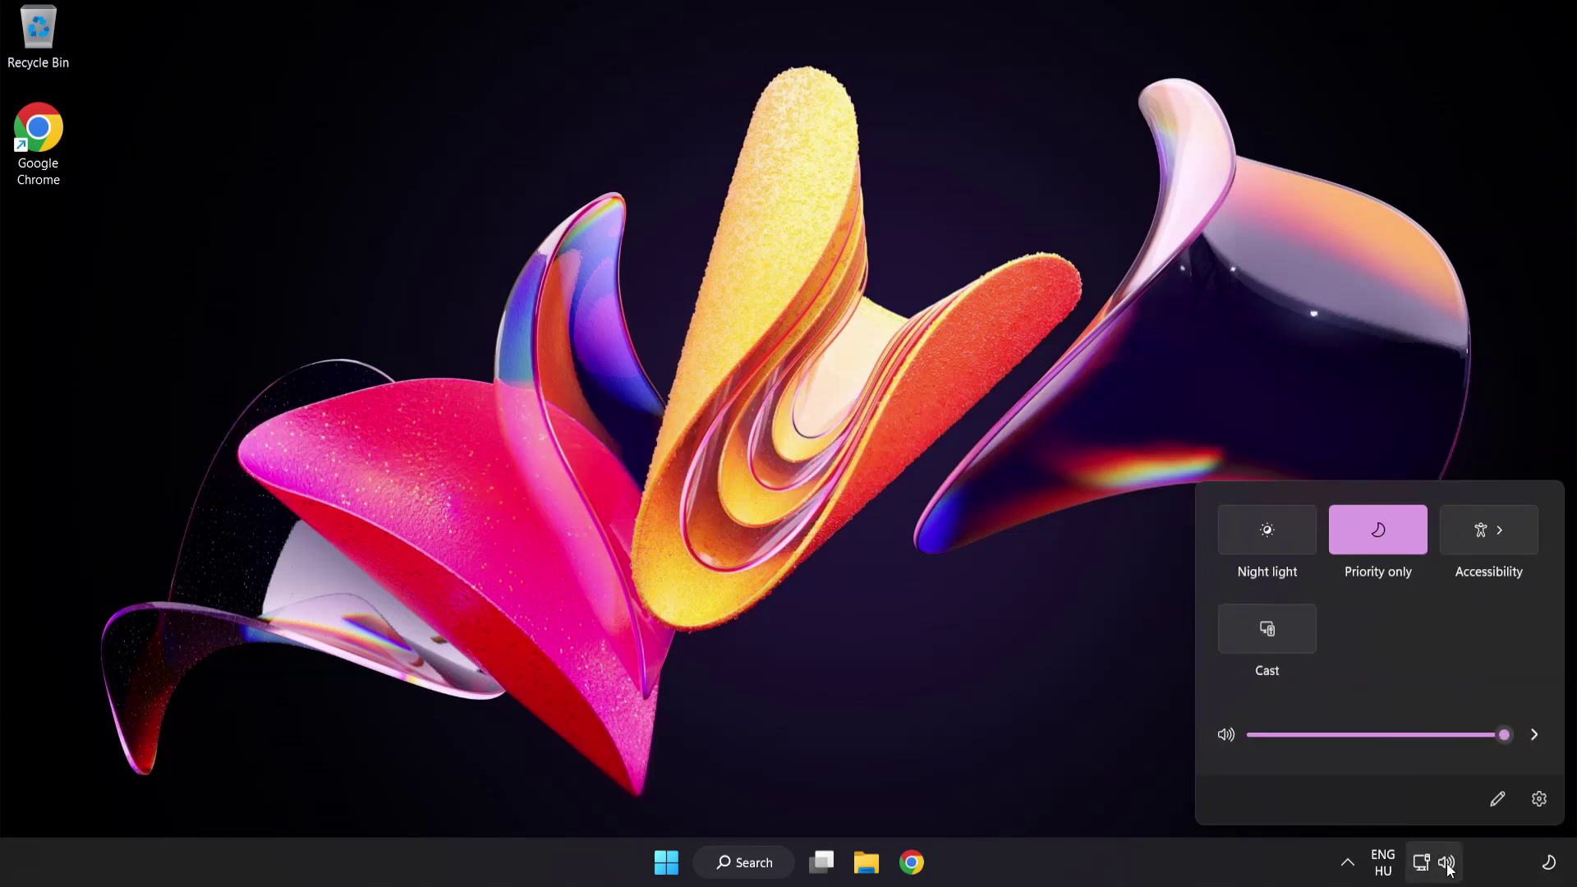
{"action": "left_click", "coordinate": [1534, 738]}
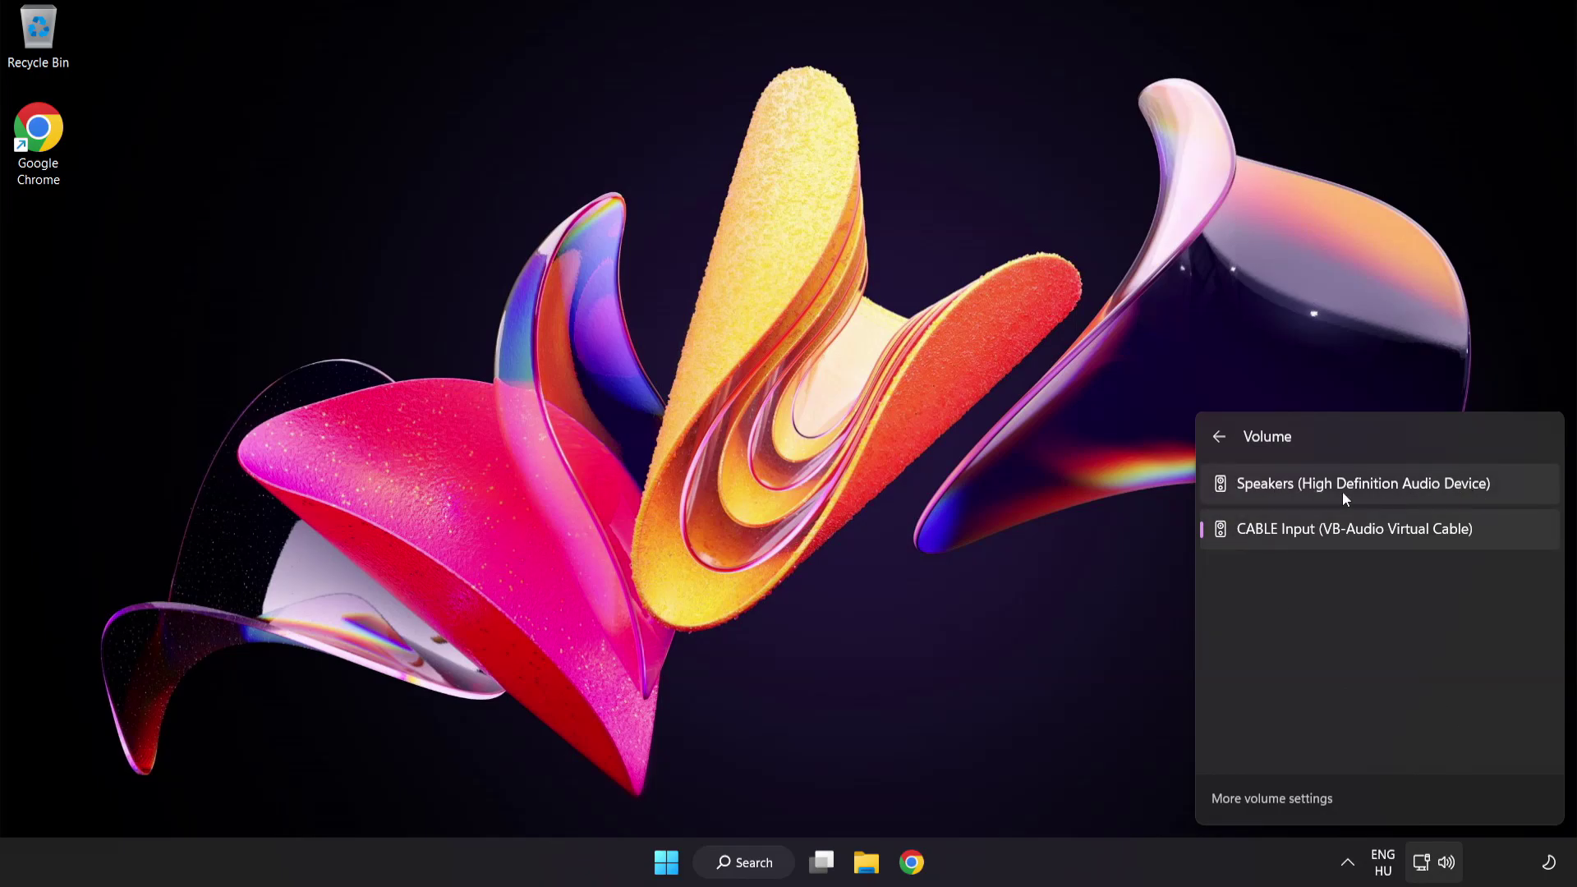
{"action": "left_click", "coordinate": [1508, 490]}
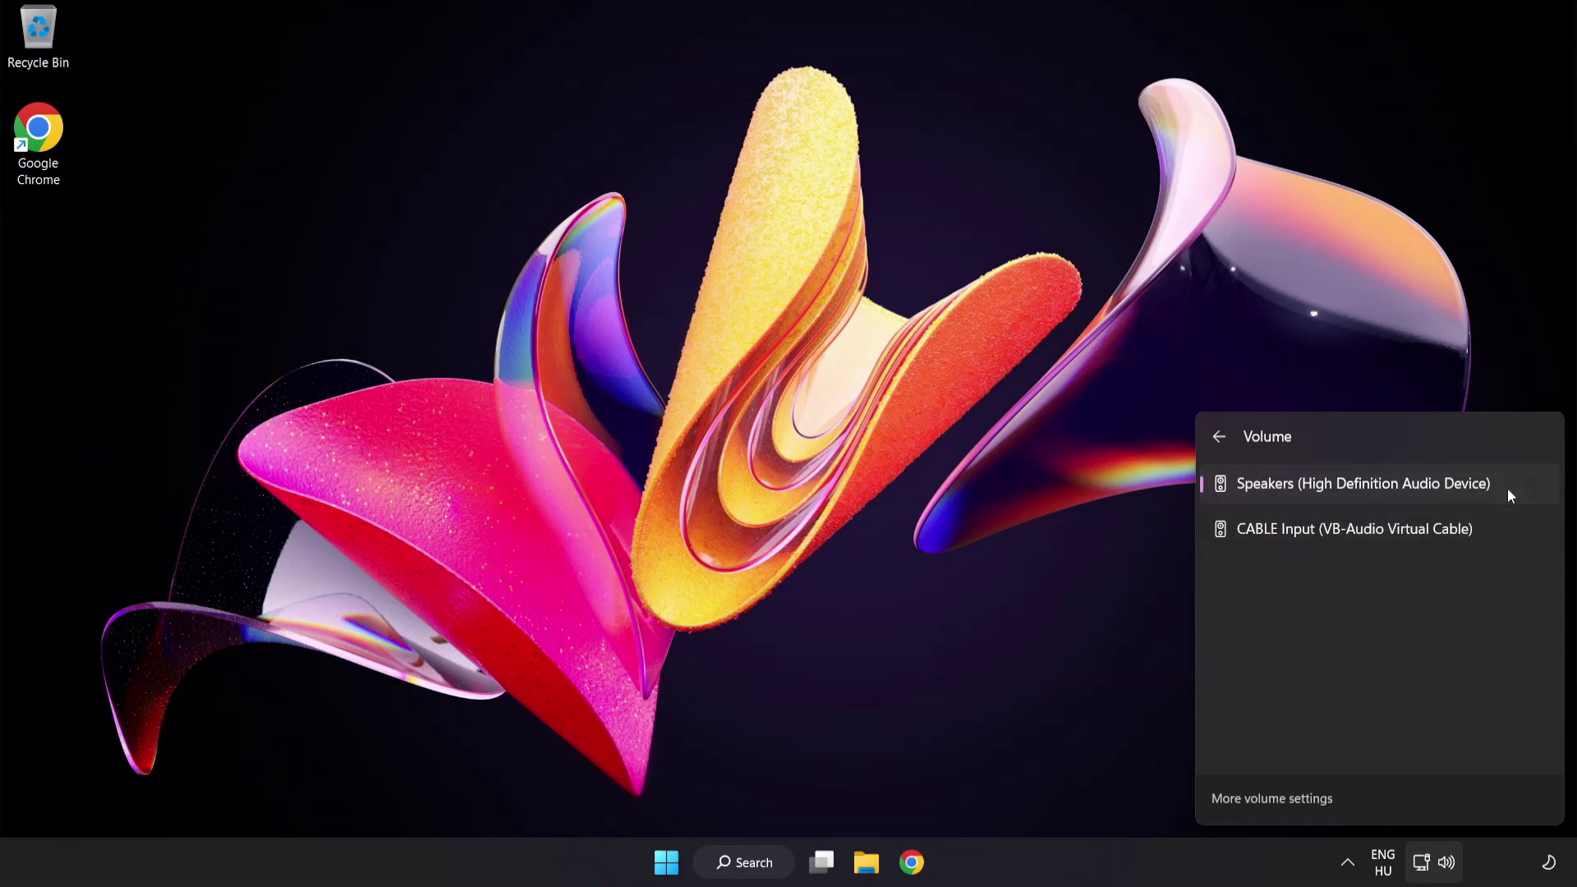
{"action": "left_click", "coordinate": [756, 437]}
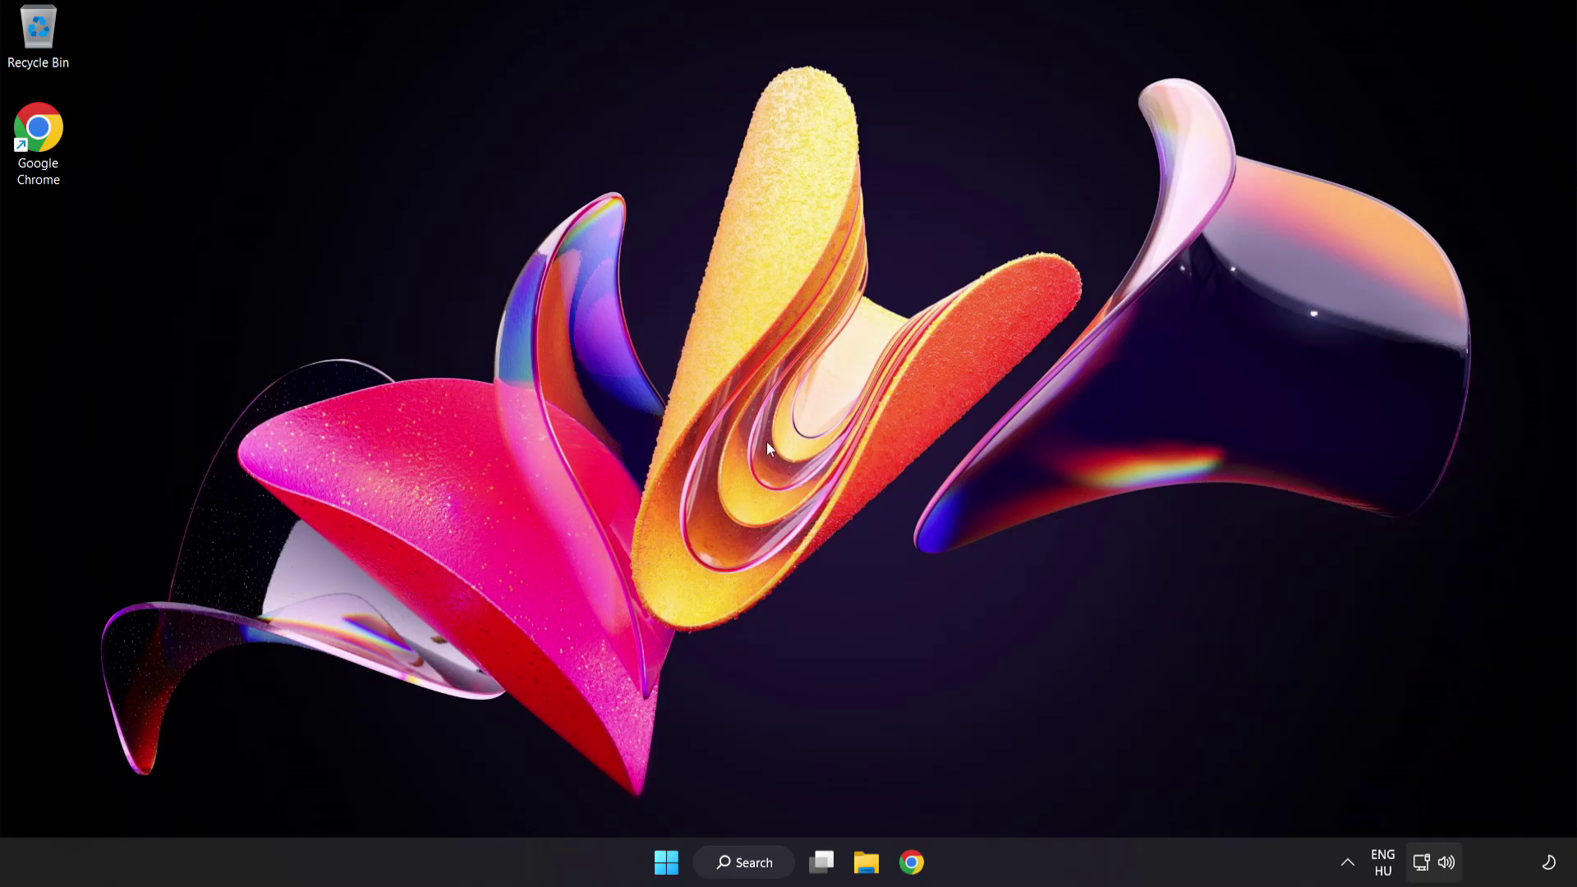
Step: Use the Volume mixer's Reset to restore recommended sound defaults, then close Settings
{"action": "right_click", "coordinate": [1447, 864]}
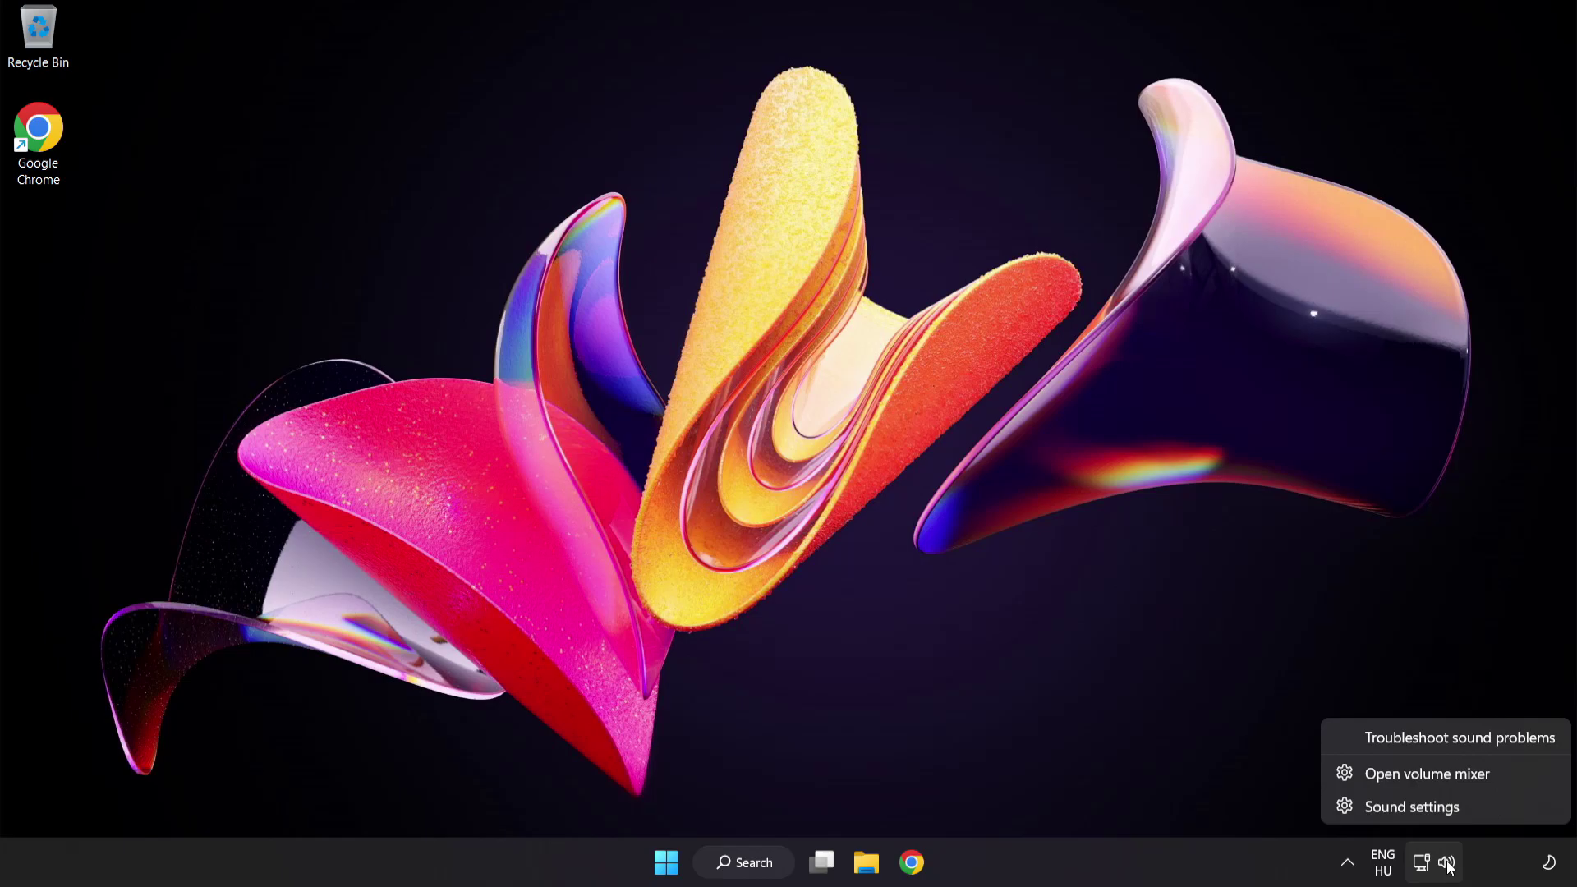
{"action": "left_click", "coordinate": [1516, 782]}
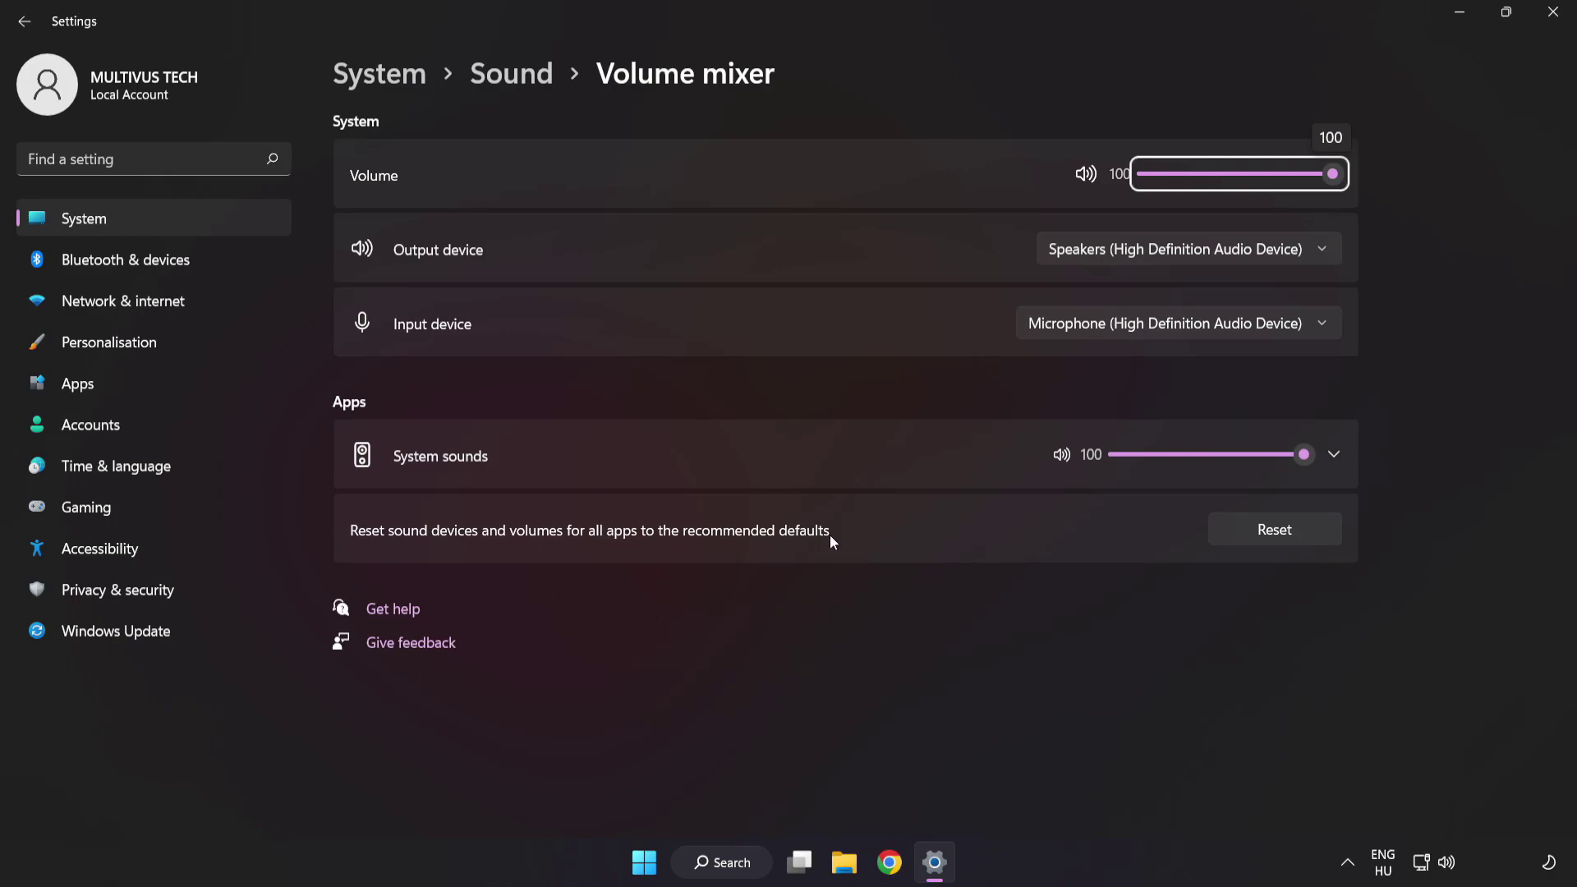
{"action": "left_click", "coordinate": [1307, 539]}
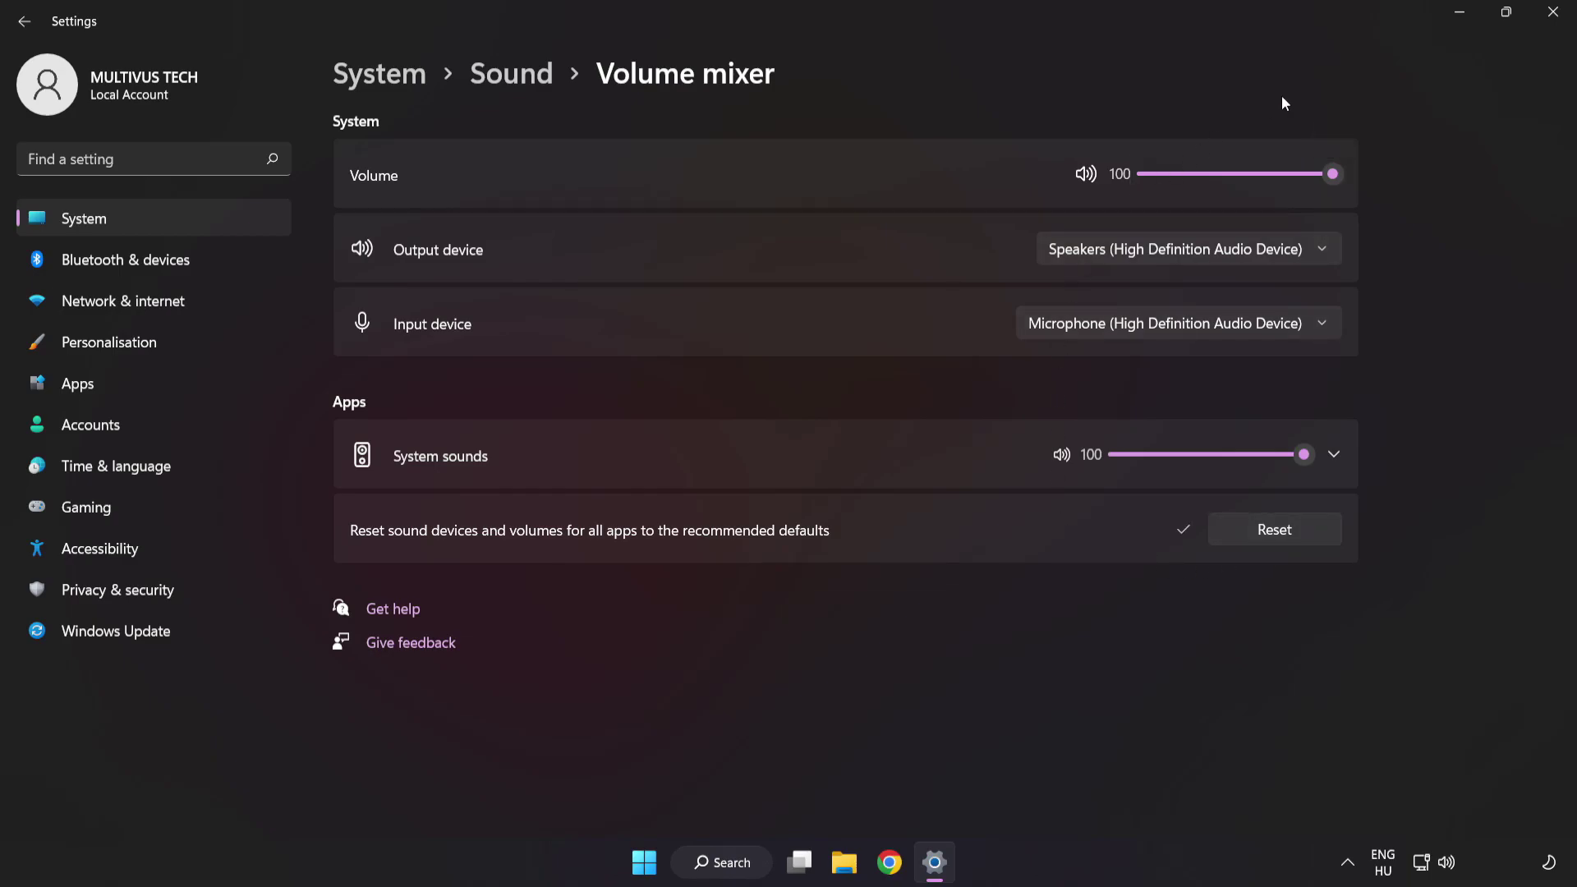
{"action": "left_click", "coordinate": [1555, 16]}
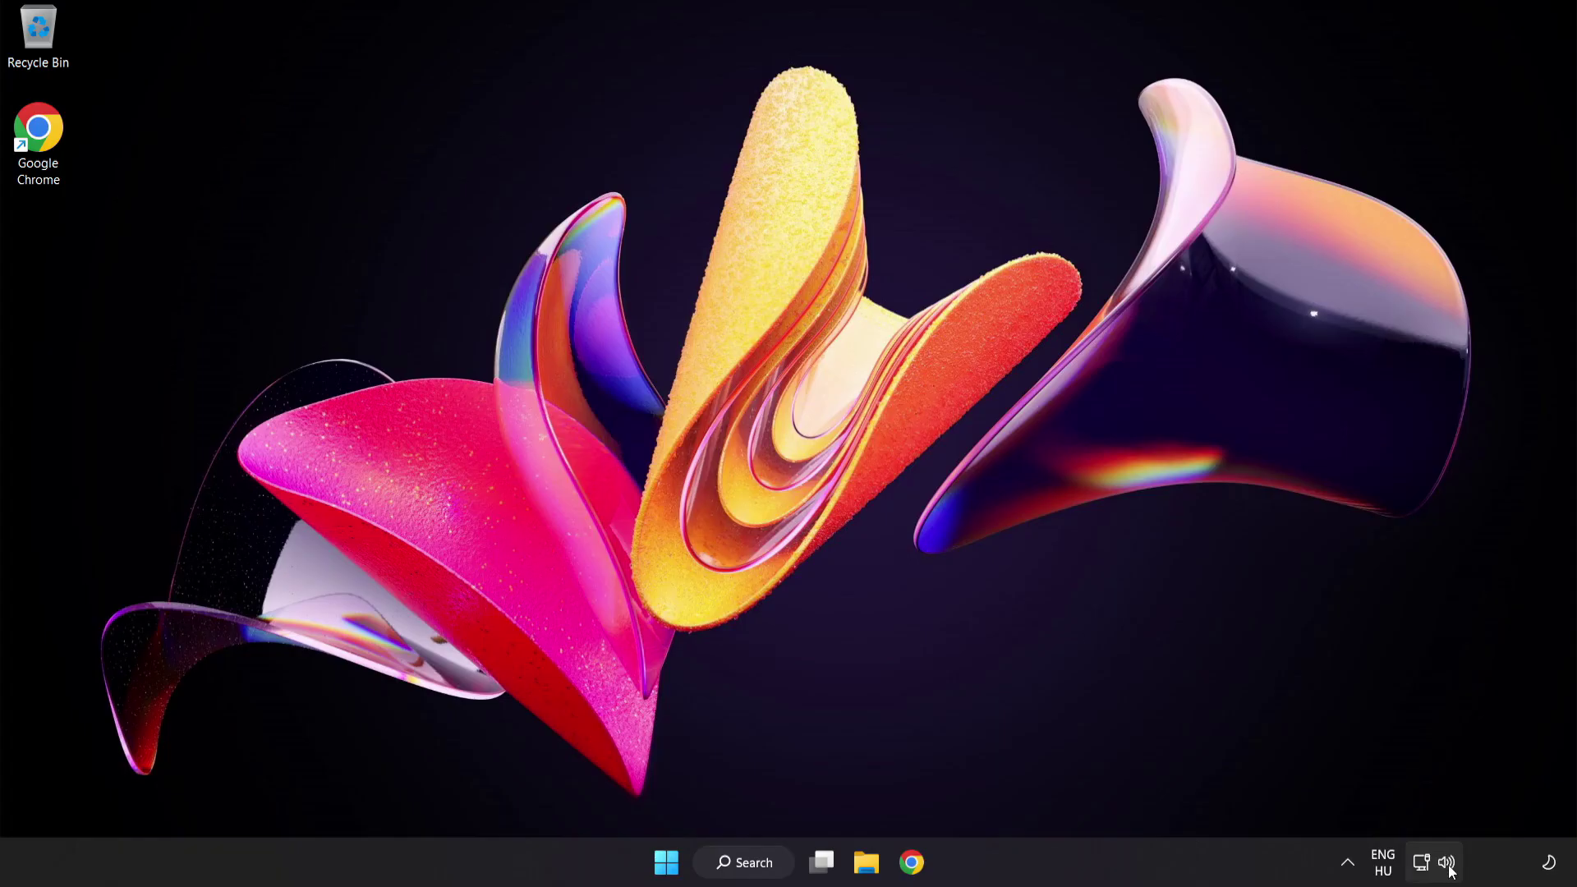
Step: Open System > Sound settings, keep output volume at 100, and scroll to Advanced
{"action": "right_click", "coordinate": [1447, 863]}
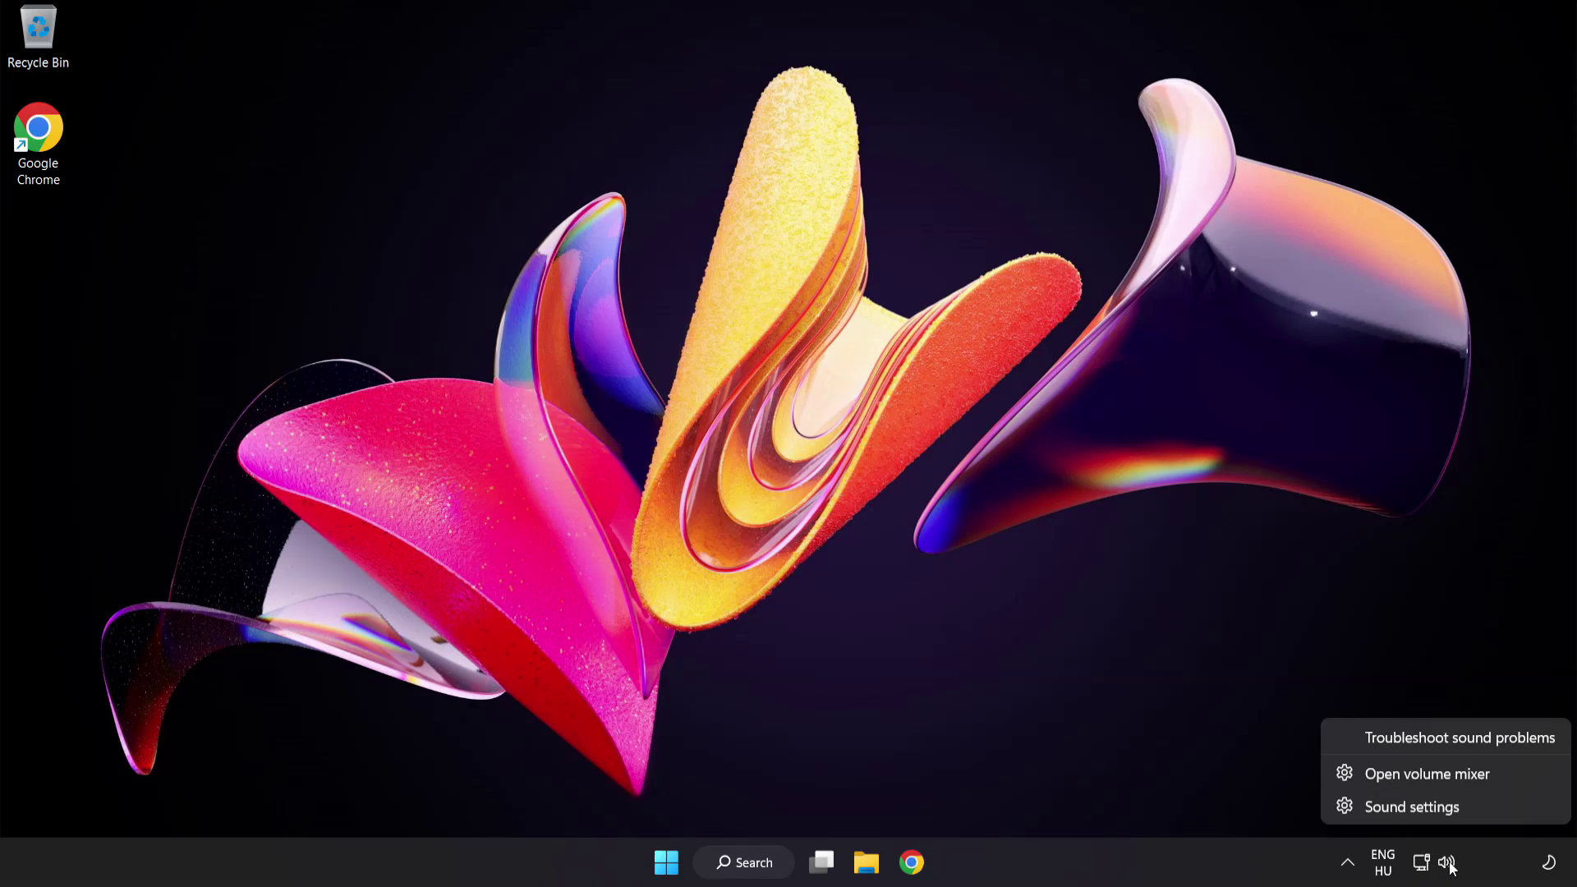
{"action": "left_click", "coordinate": [1464, 810]}
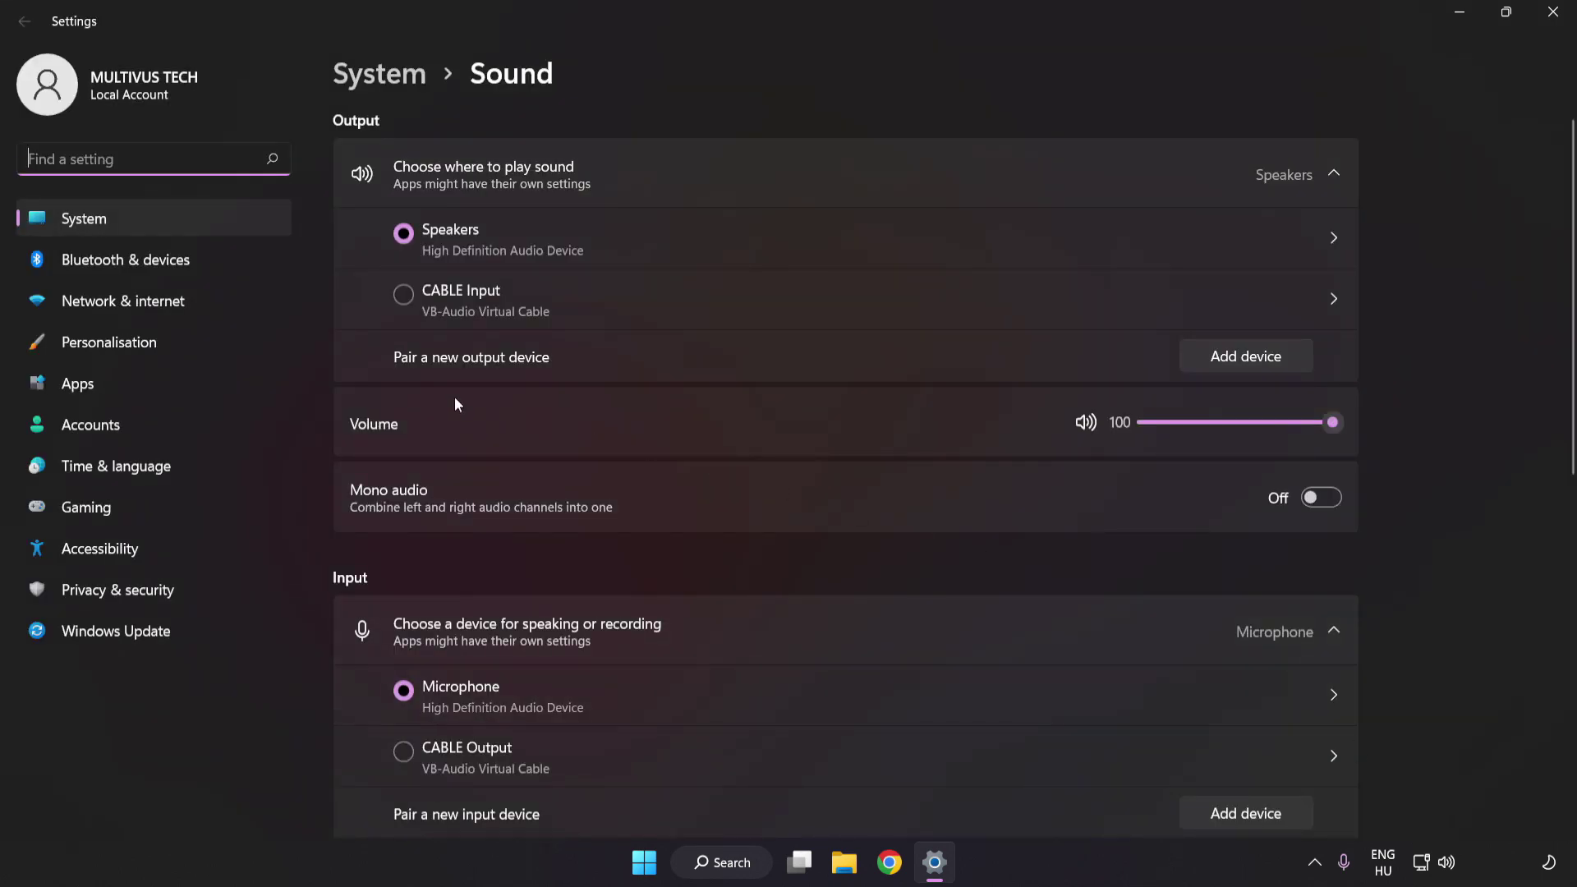
{"action": "left_click_drag", "start_coordinate": [1318, 432], "coordinate": [1481, 429]}
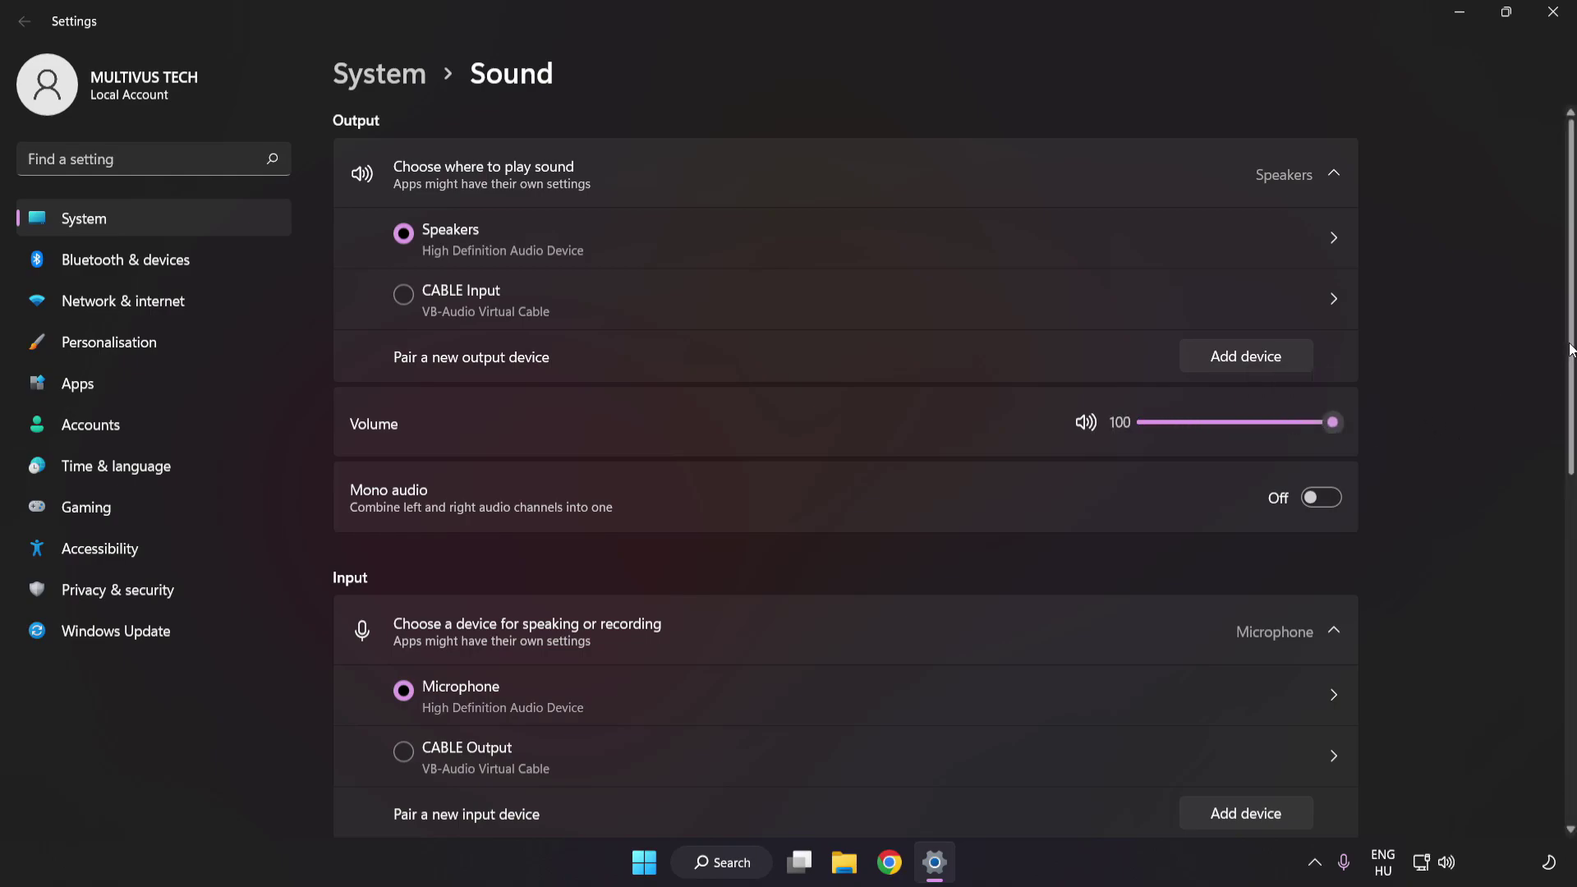
{"action": "scroll", "coordinate": [1553, 559], "scroll_direction": "down", "scroll_amount": 5}
{"action": "scroll", "coordinate": [1551, 555], "scroll_direction": "down", "scroll_amount": 3}
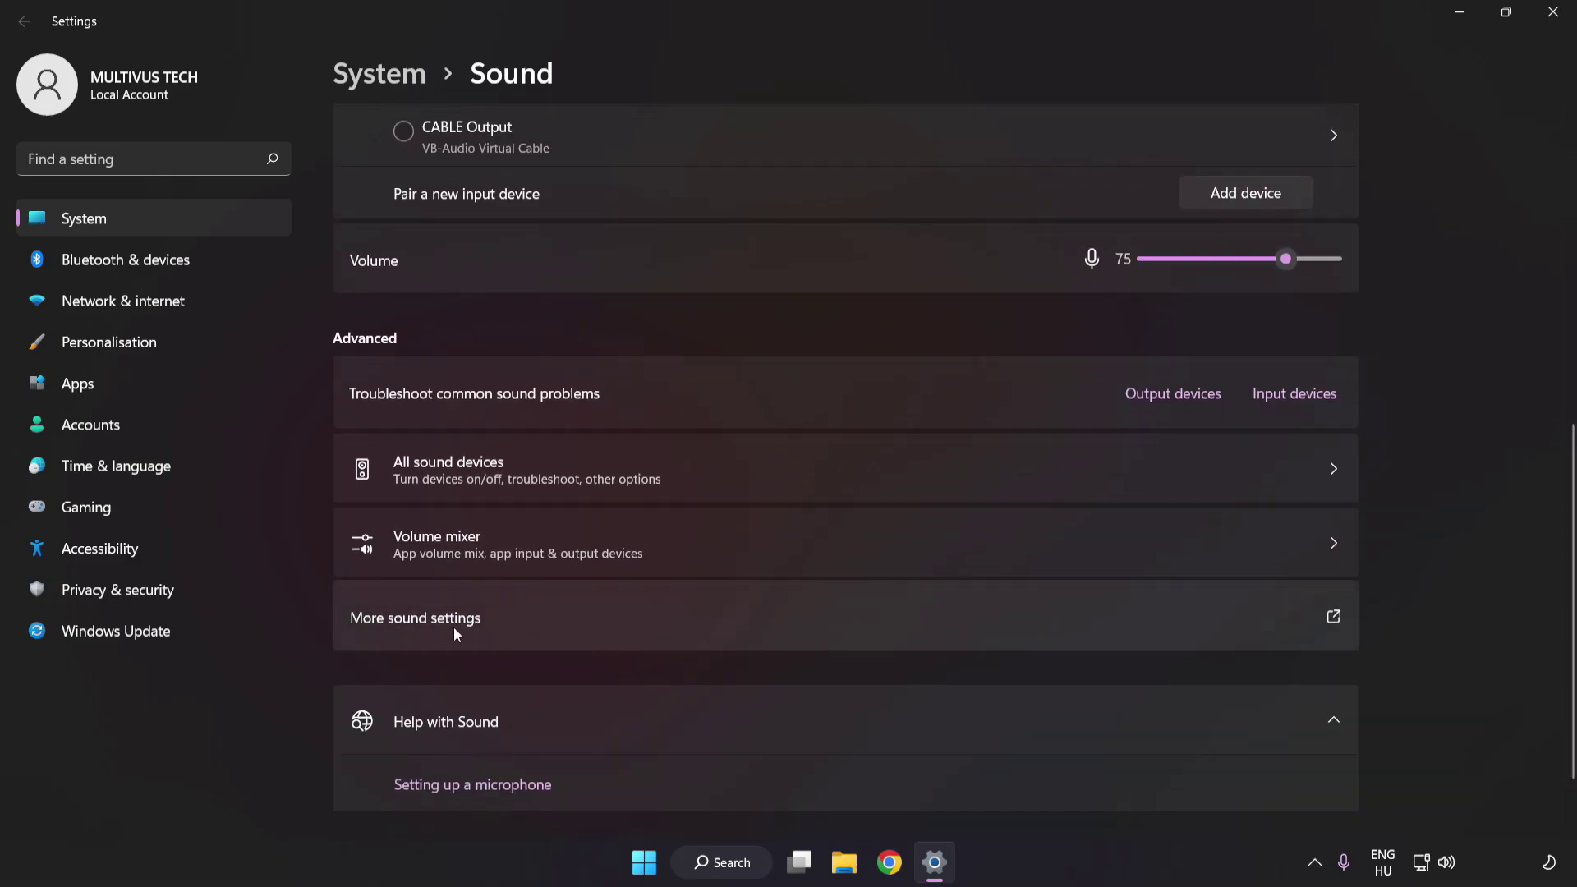
Step: In the classic Sound panel, disable the CABLE Input playback device and select Speakers
{"action": "left_click", "coordinate": [726, 618]}
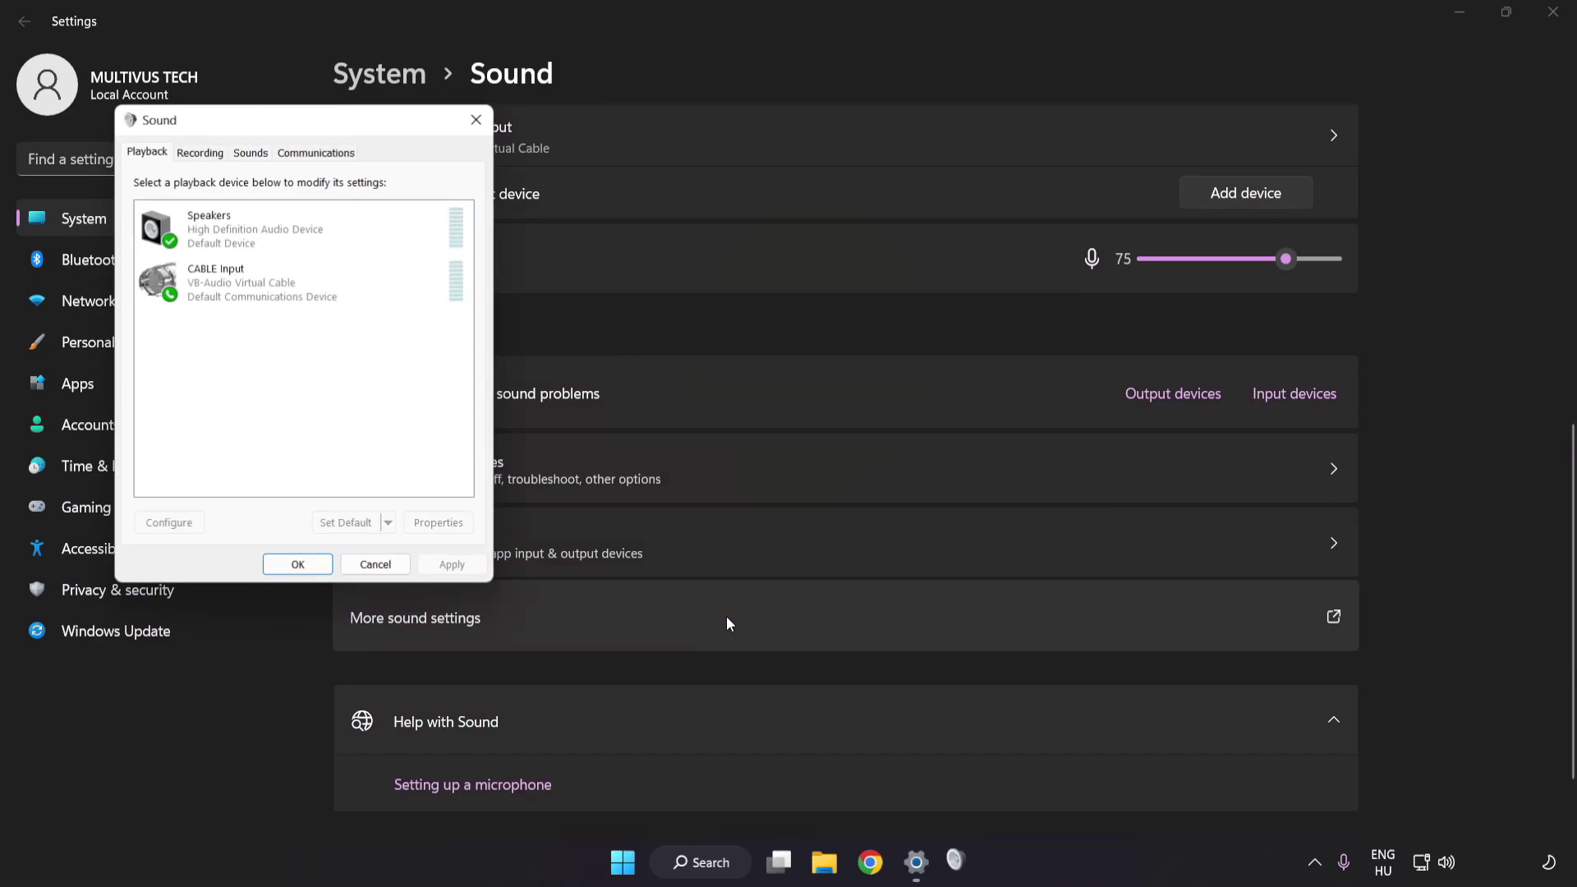
{"action": "left_click_drag", "start_coordinate": [310, 125], "coordinate": [790, 236]}
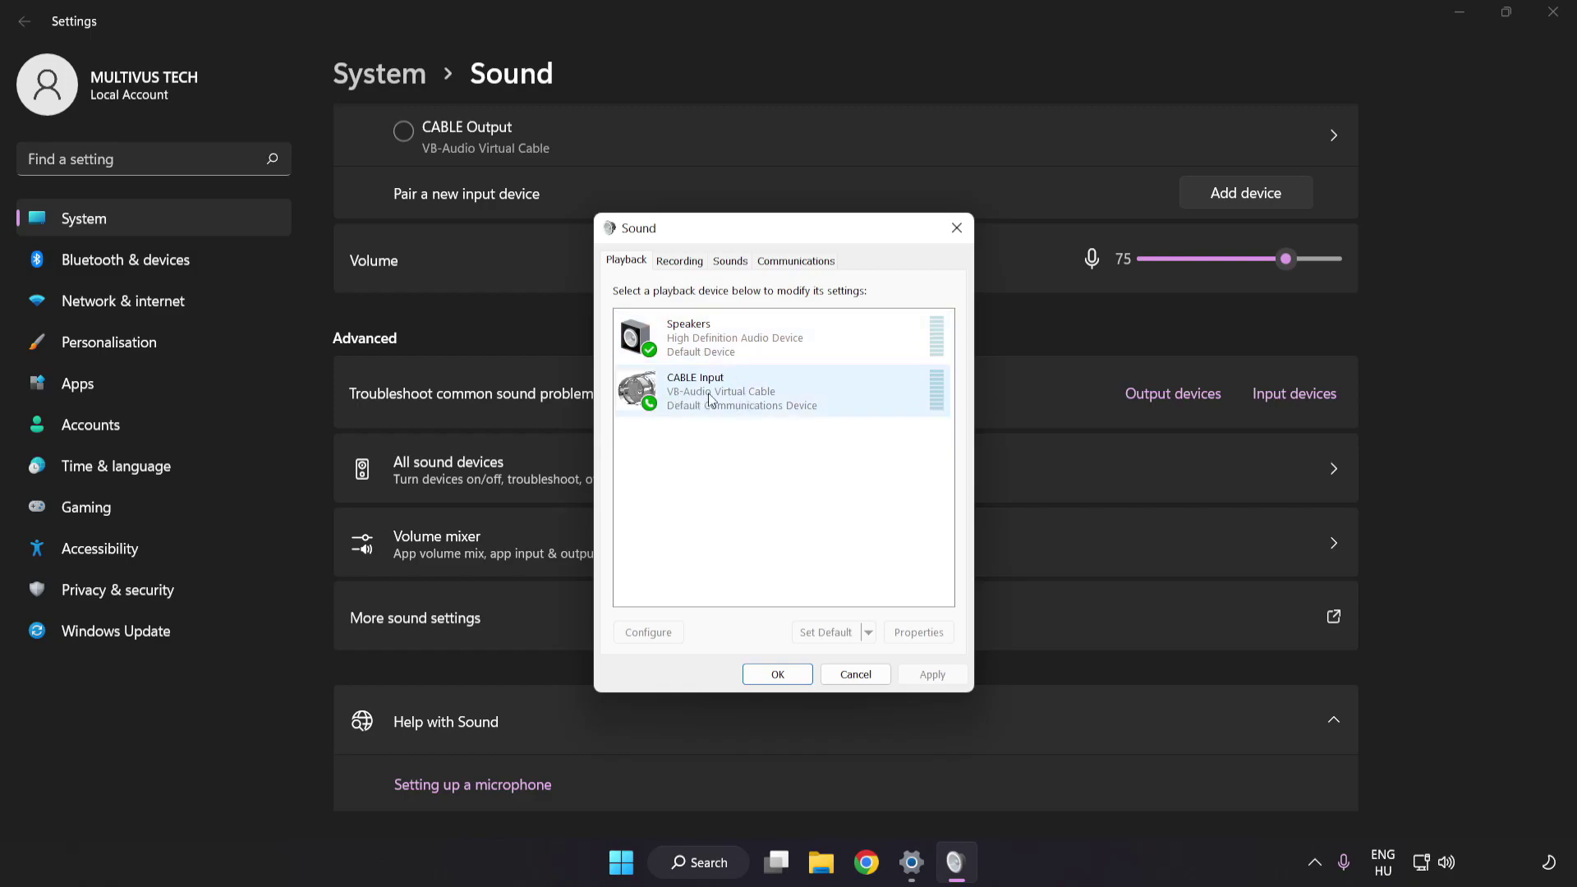
{"action": "right_click", "coordinate": [768, 396]}
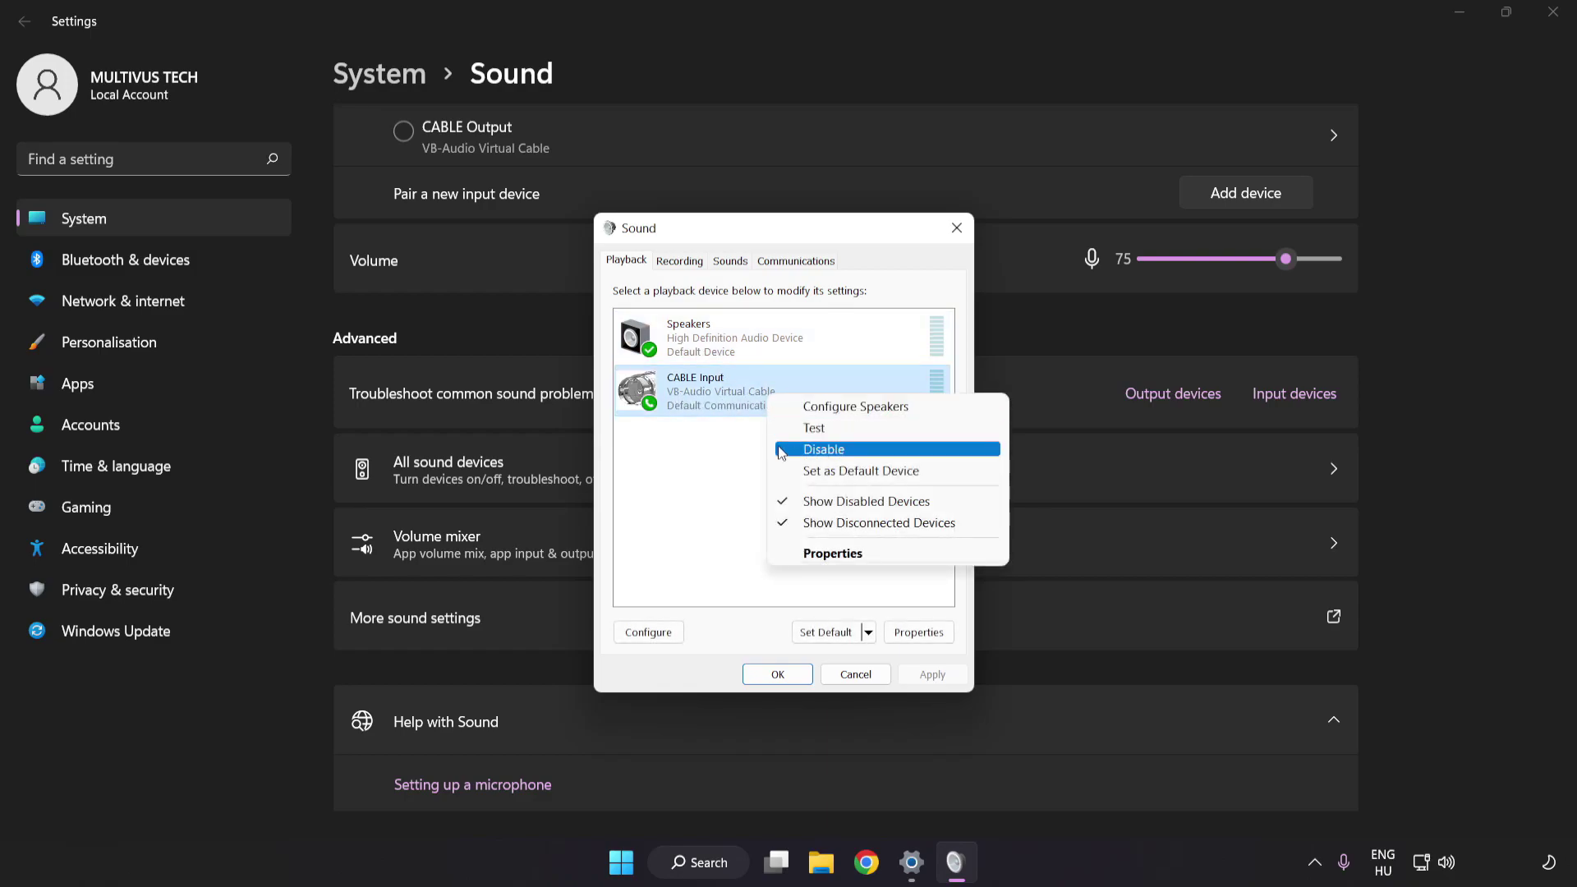
{"action": "left_click", "coordinate": [843, 451]}
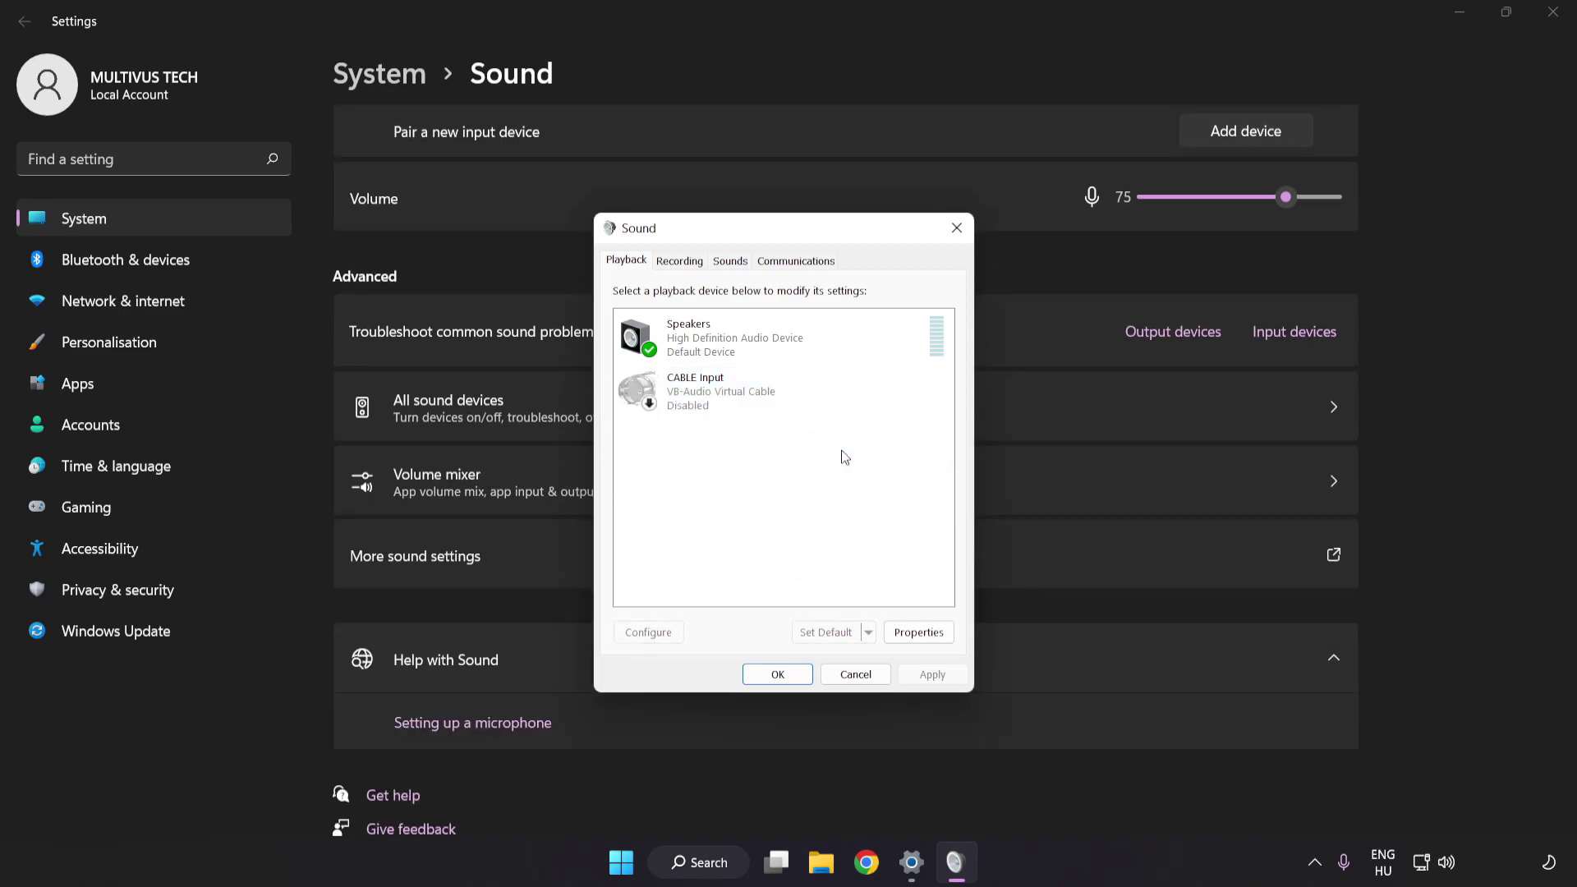
{"action": "left_click", "coordinate": [738, 347]}
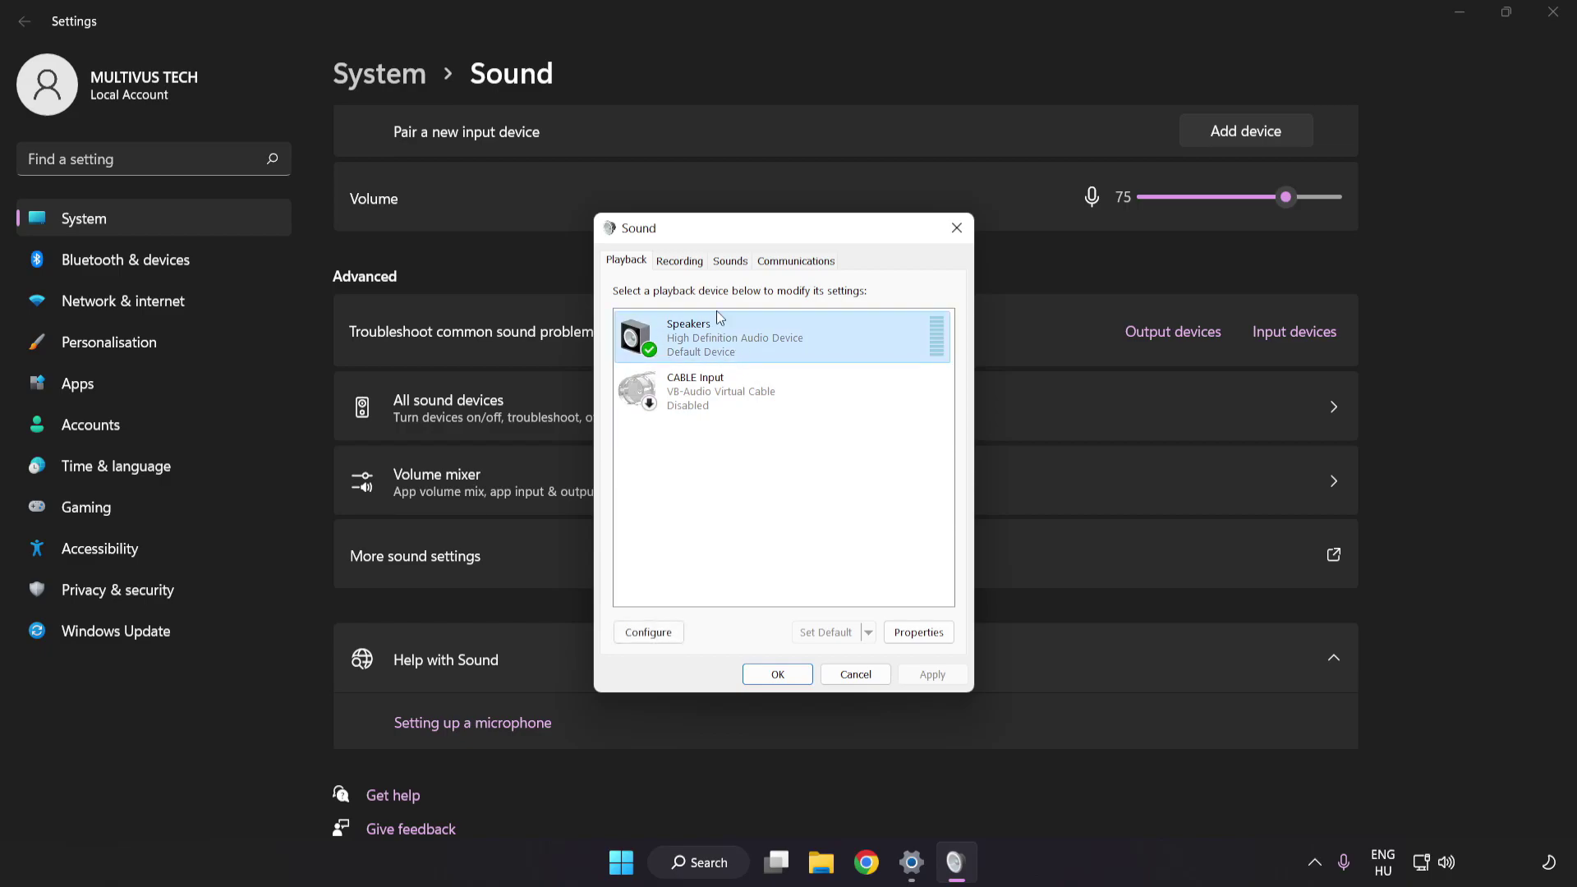
Step: Set up Speakers as 7.1 Surround, keeping all optional and full-range speakers enabled
{"action": "right_click", "coordinate": [823, 339]}
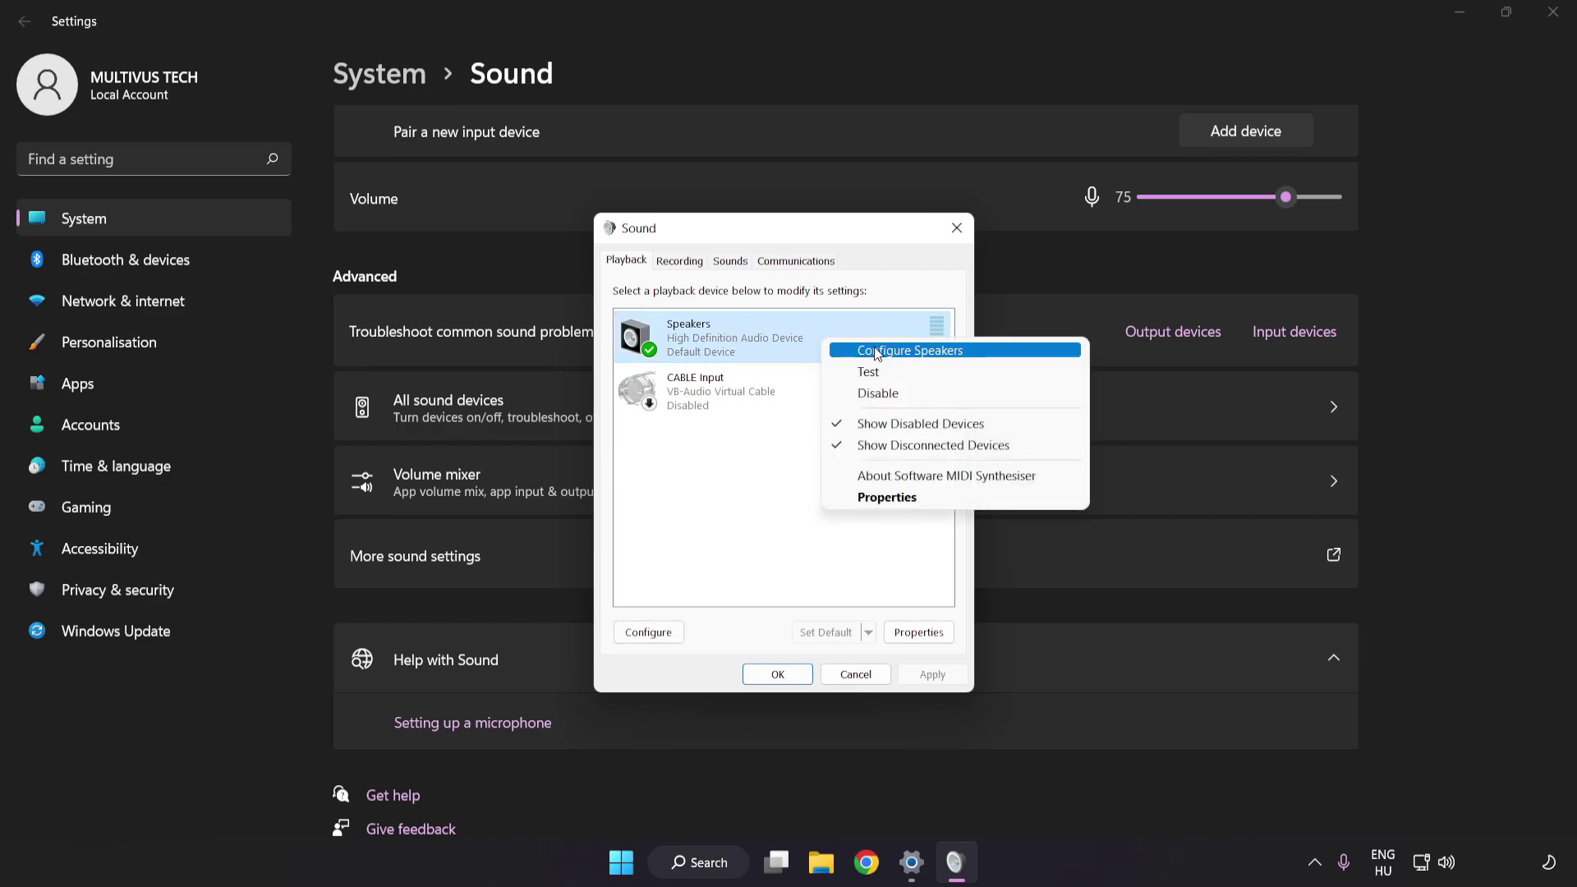
{"action": "left_click", "coordinate": [980, 360]}
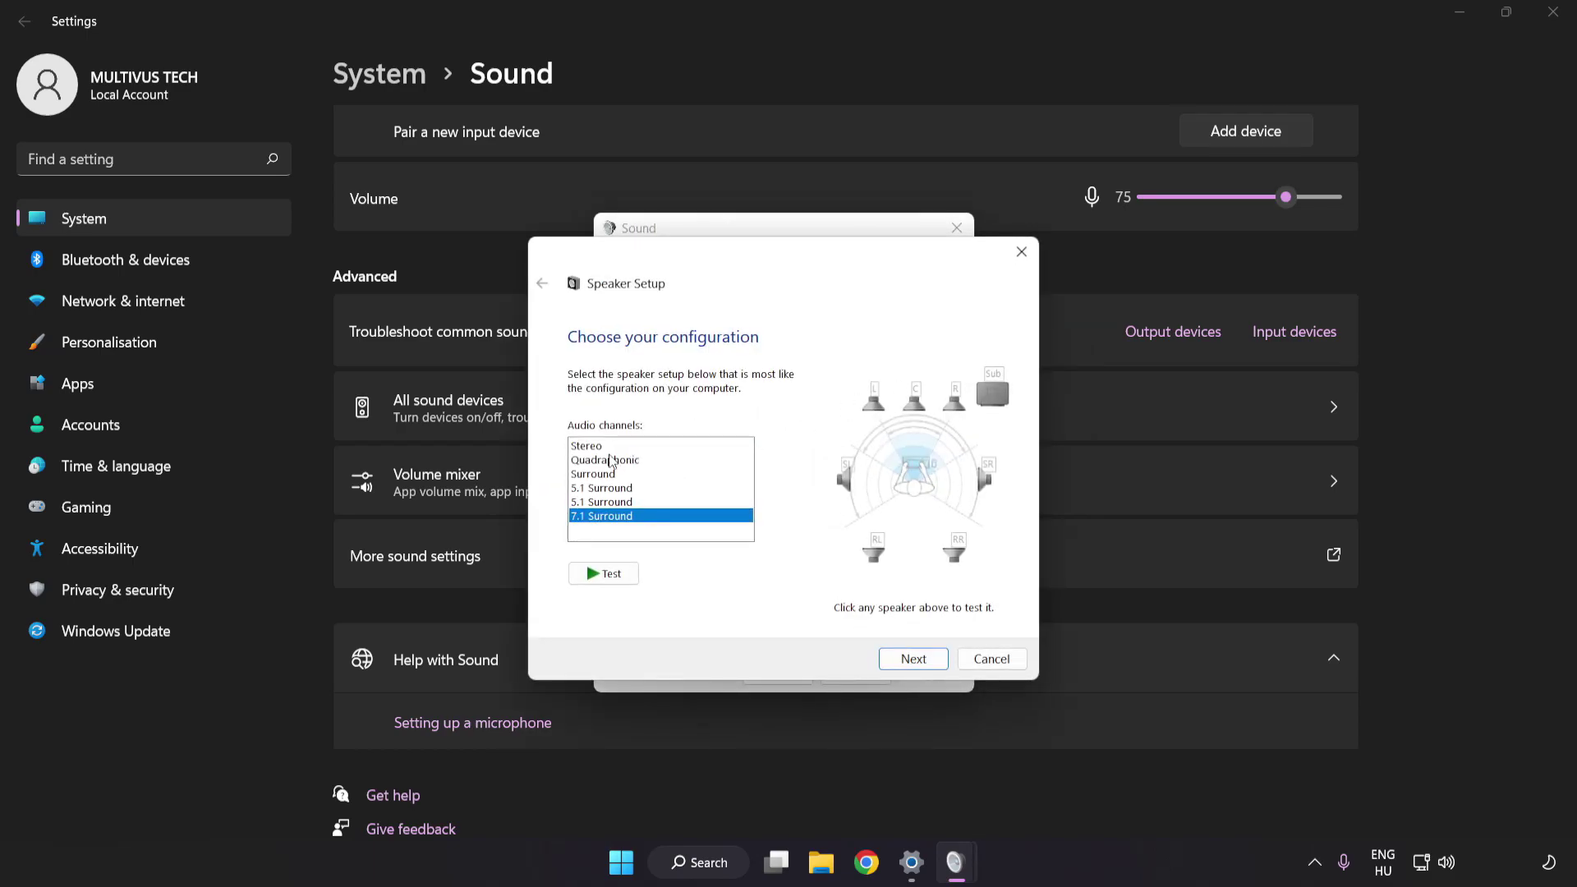
{"action": "left_click_drag", "start_coordinate": [611, 460], "coordinate": [658, 516]}
{"action": "left_click", "coordinate": [916, 664]}
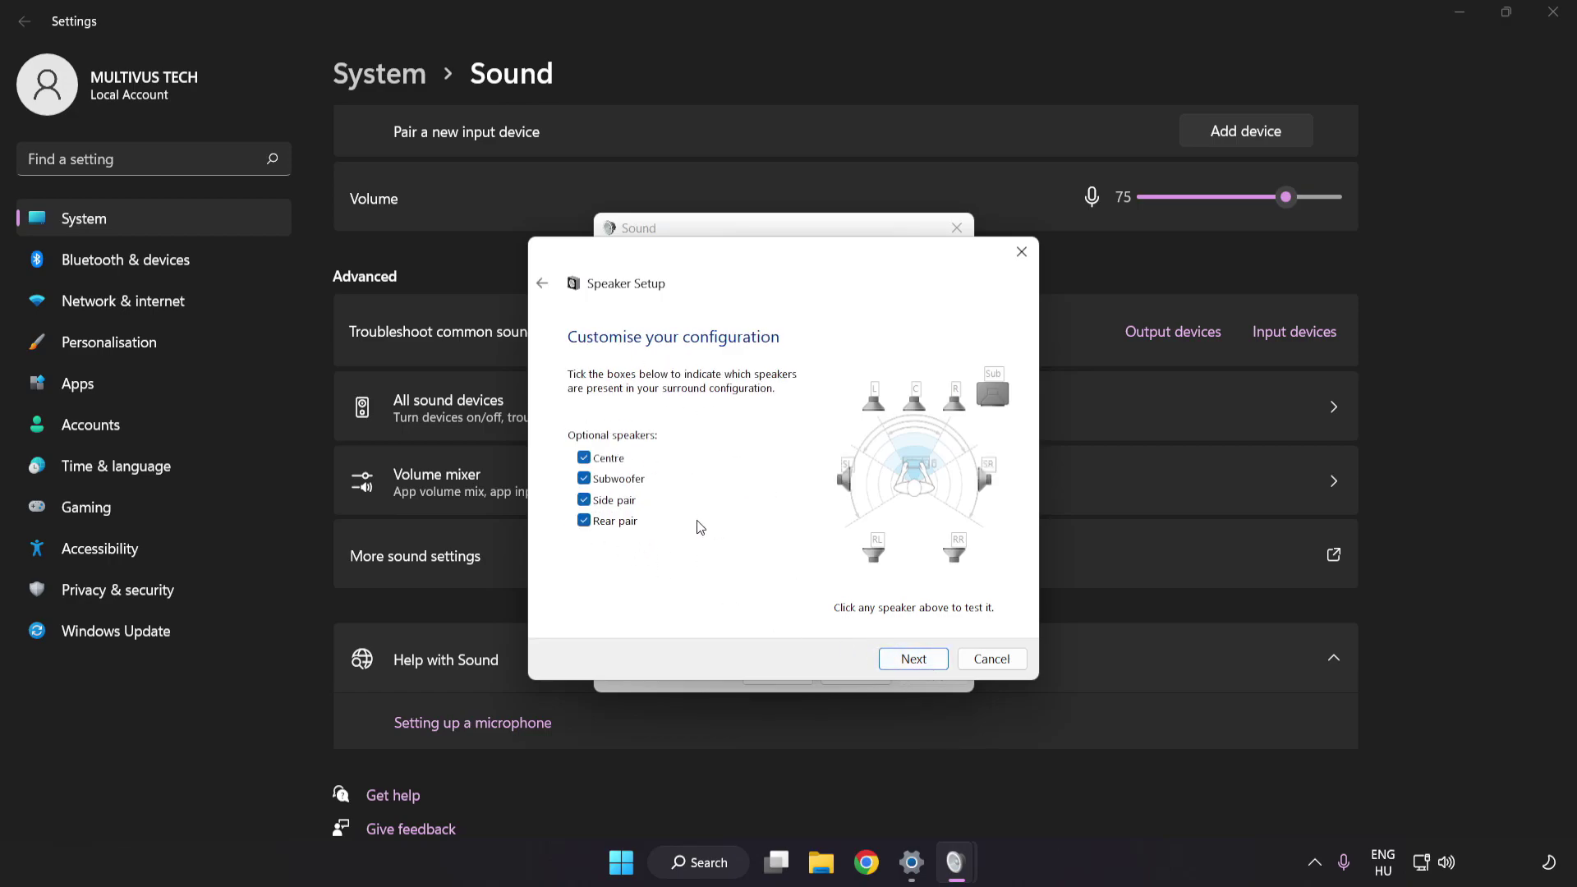
{"action": "left_click", "coordinate": [913, 659]}
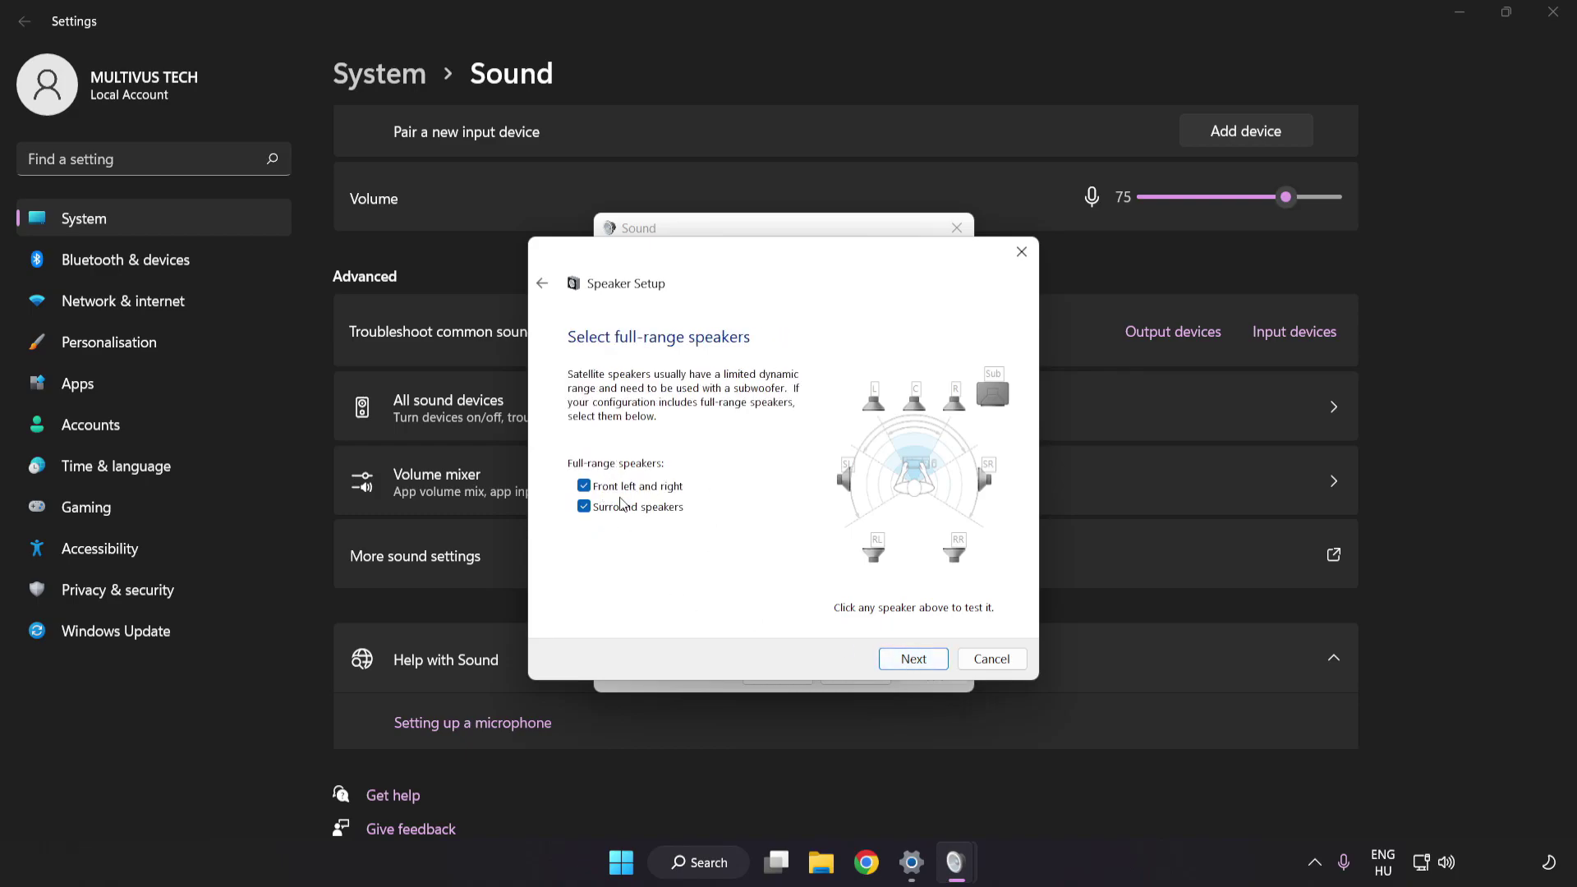
{"action": "left_click", "coordinate": [906, 660]}
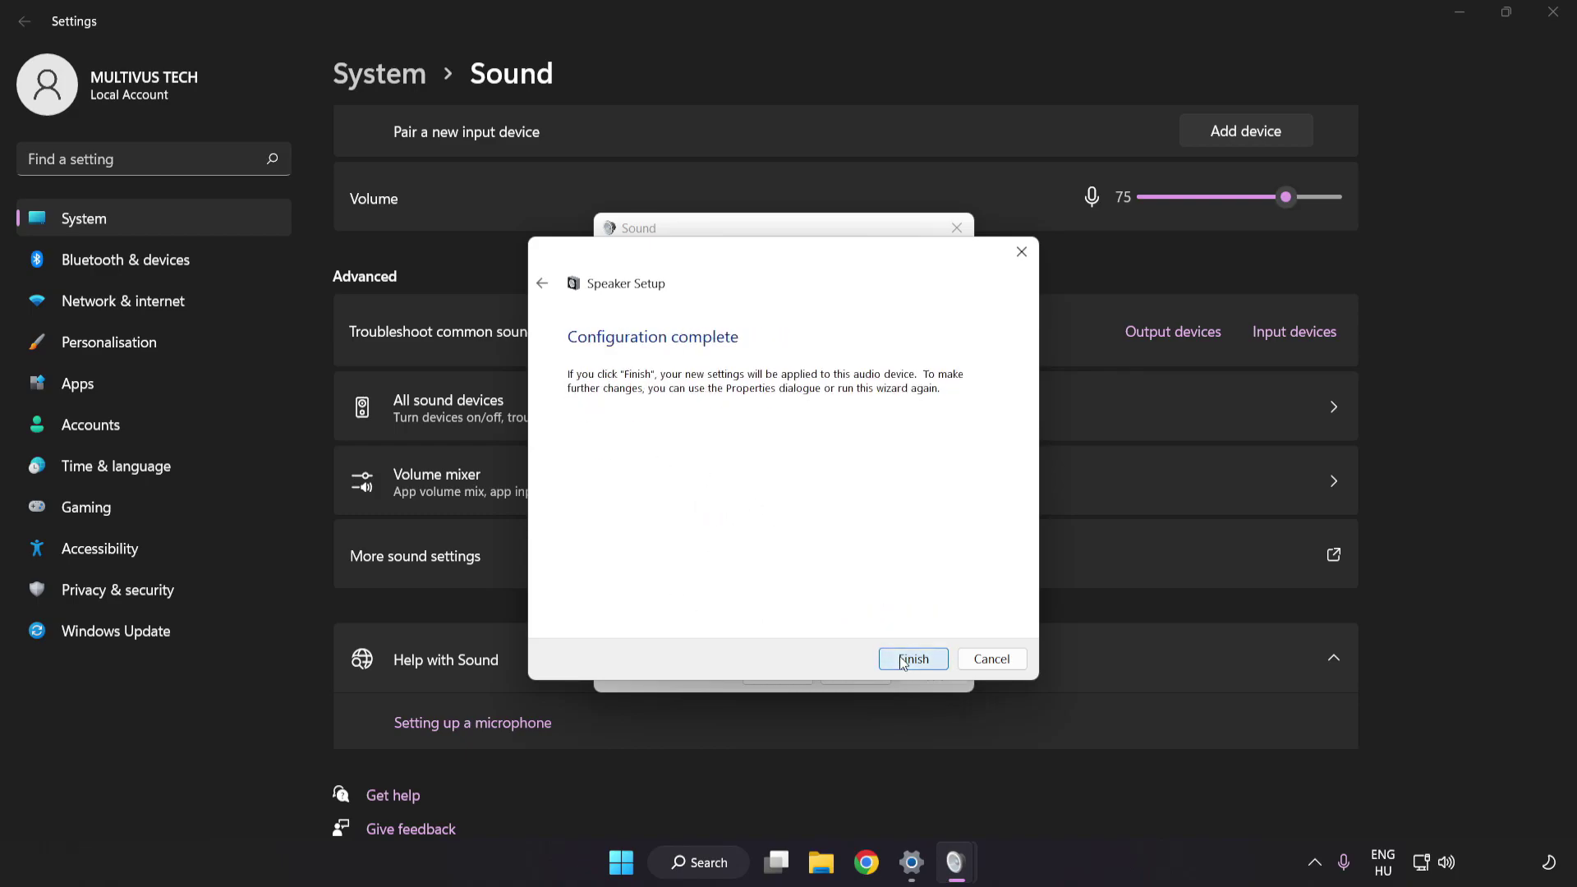
{"action": "left_click", "coordinate": [904, 660]}
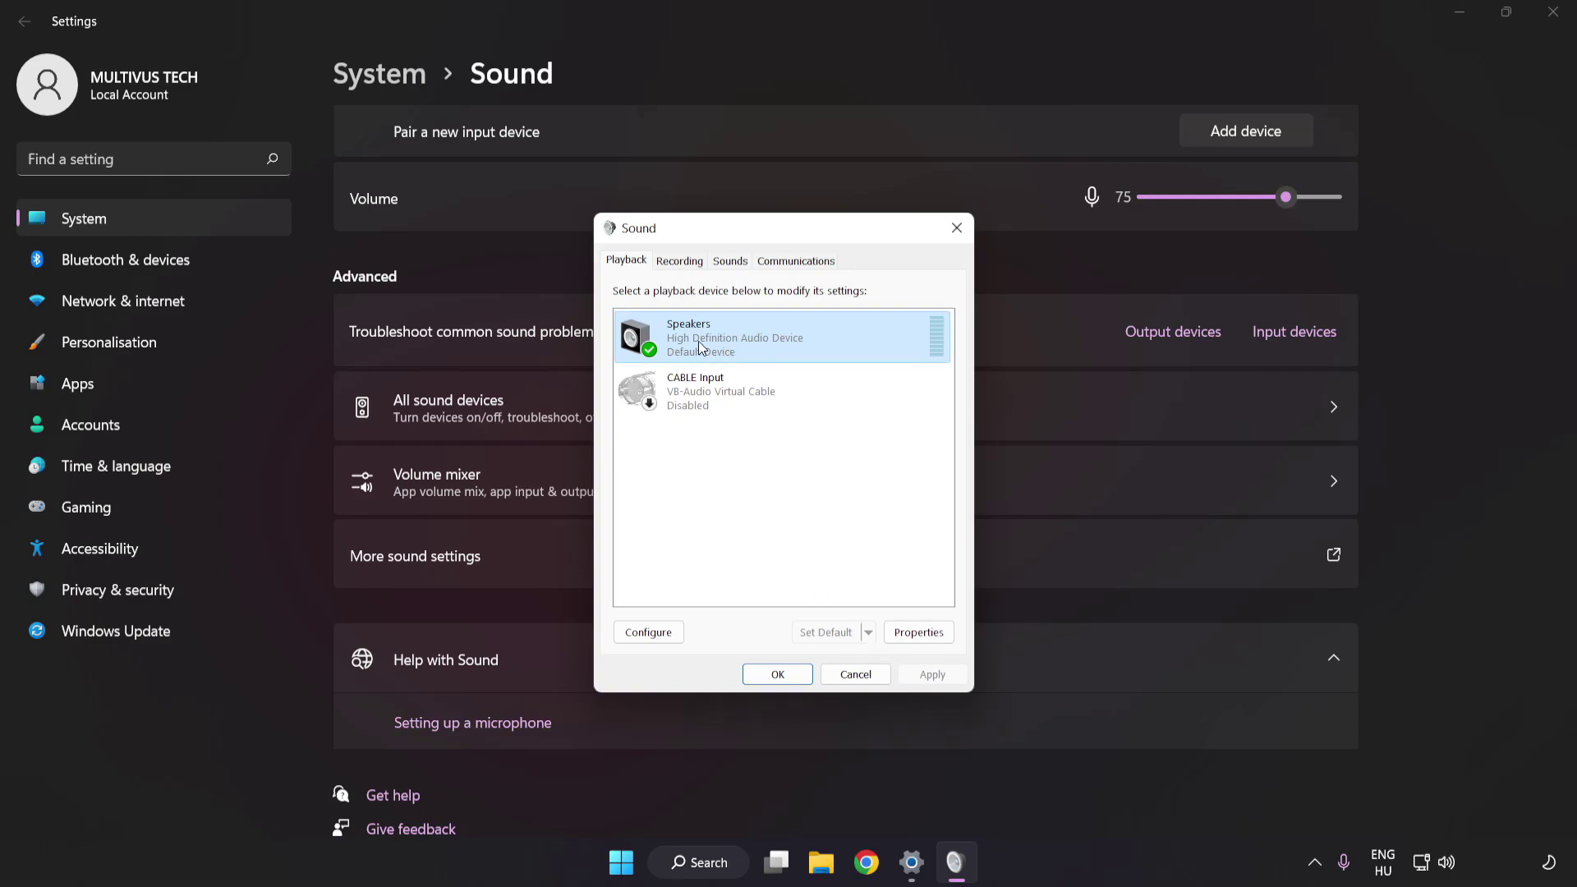
Step: Tick Disable all enhancements in Speakers Properties and apply the change
{"action": "left_click", "coordinate": [927, 639]}
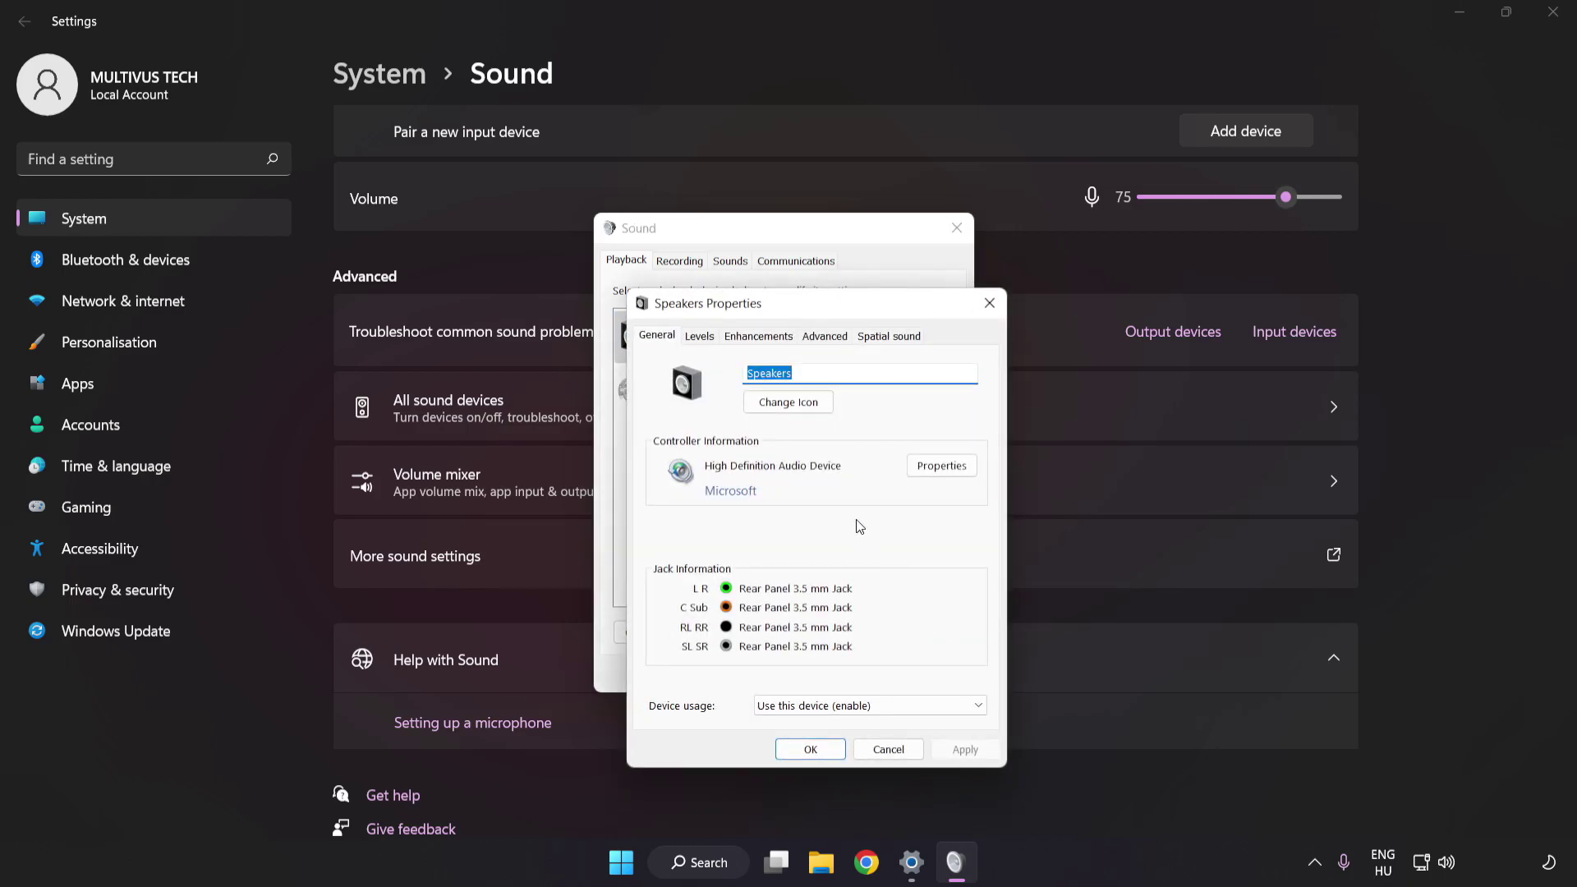
{"action": "left_click_drag", "start_coordinate": [785, 271], "coordinate": [772, 244]}
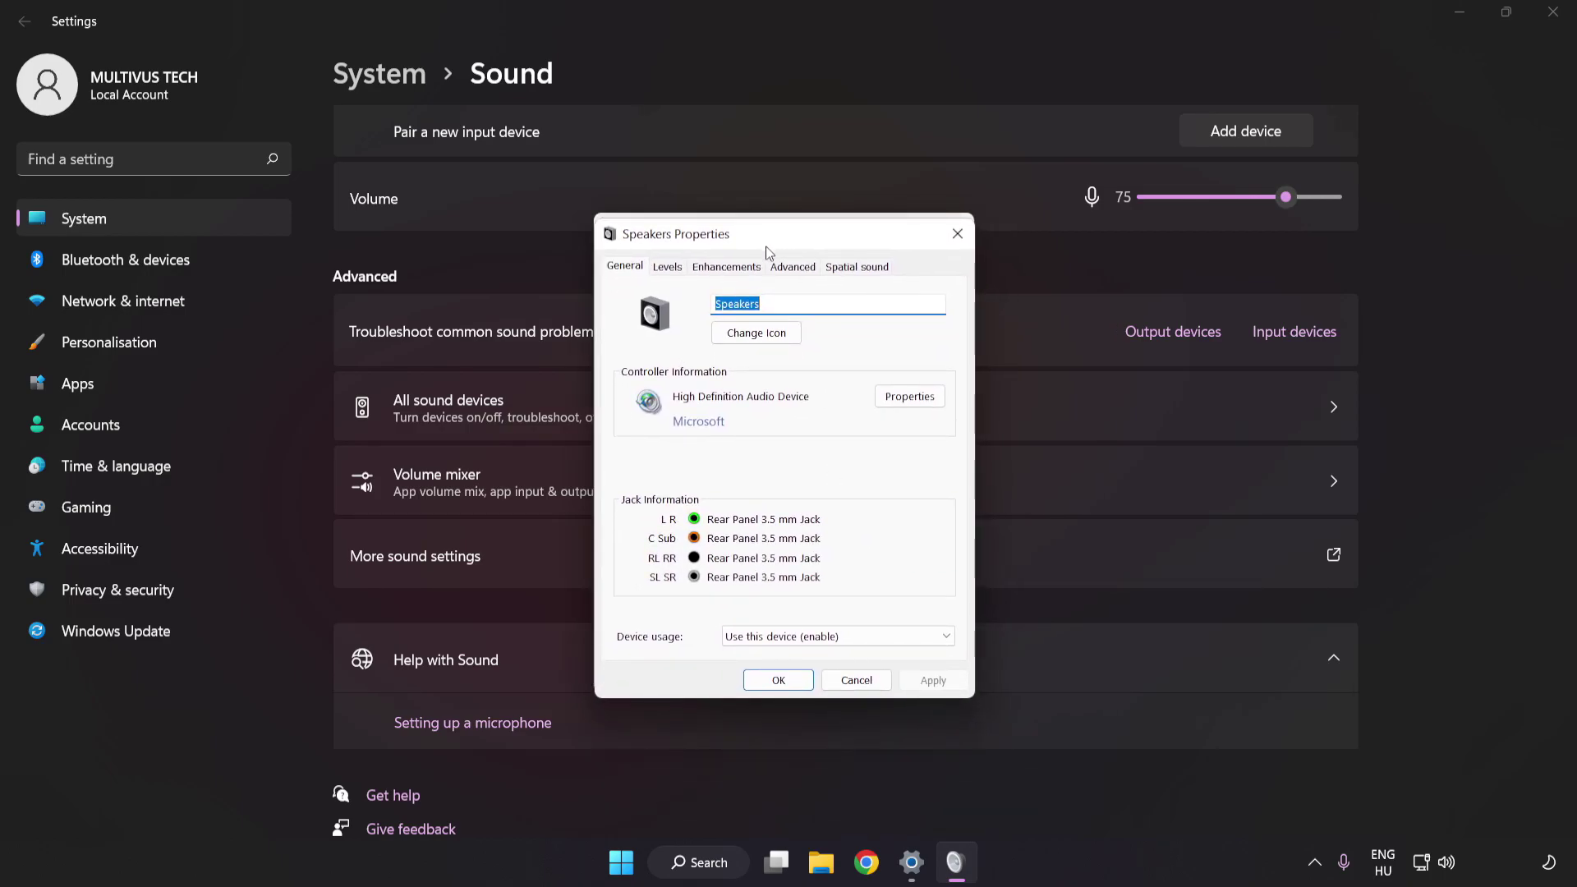
{"action": "left_click", "coordinate": [725, 268]}
{"action": "left_click", "coordinate": [627, 353]}
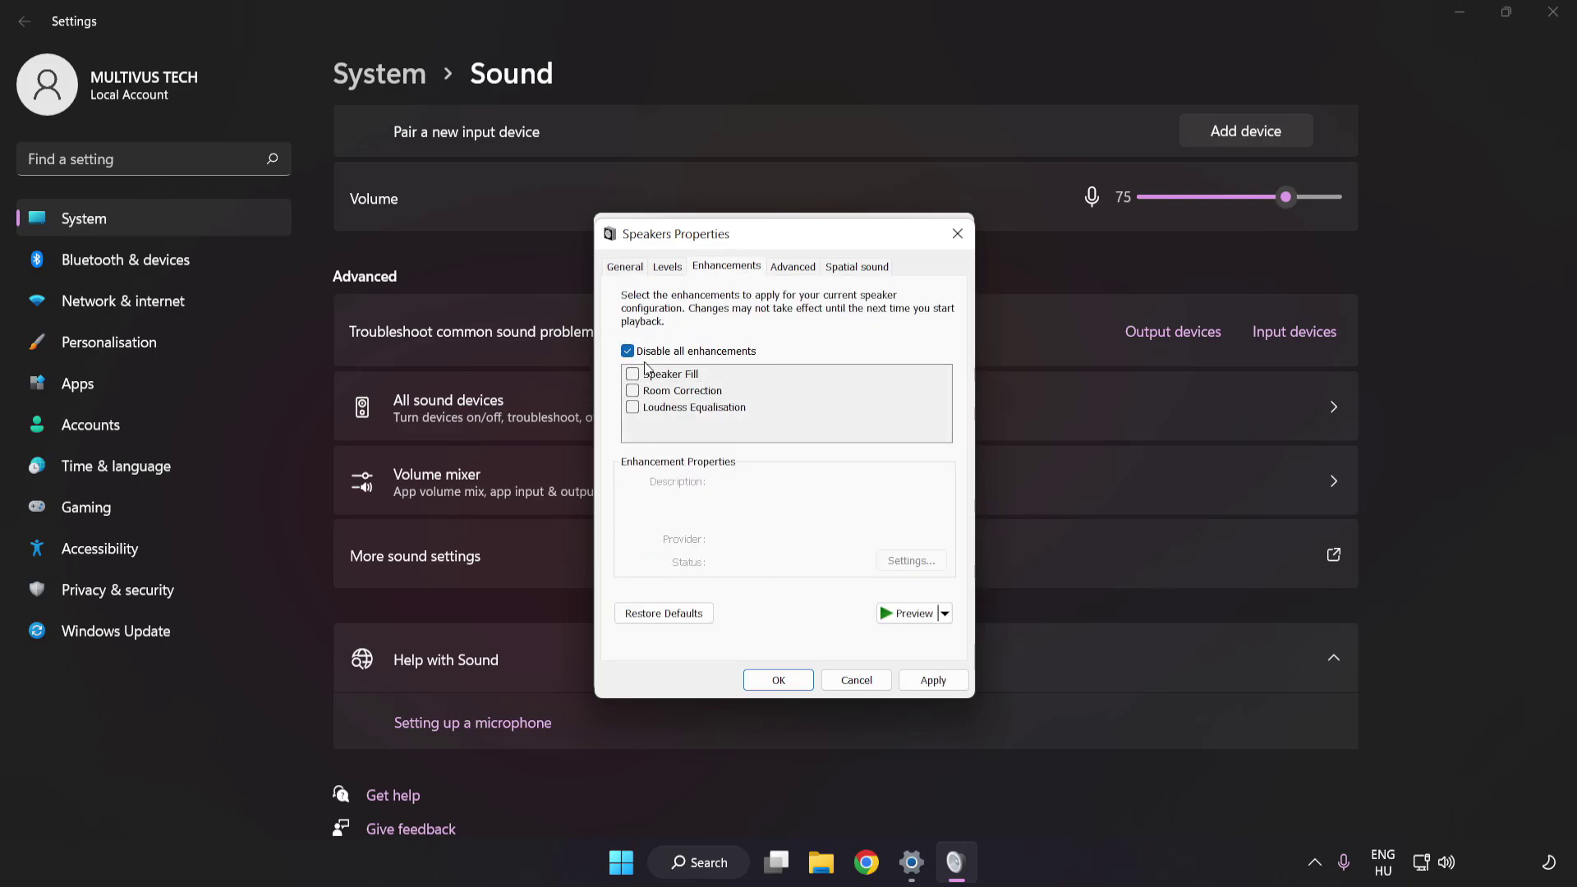
{"action": "left_click", "coordinate": [933, 681]}
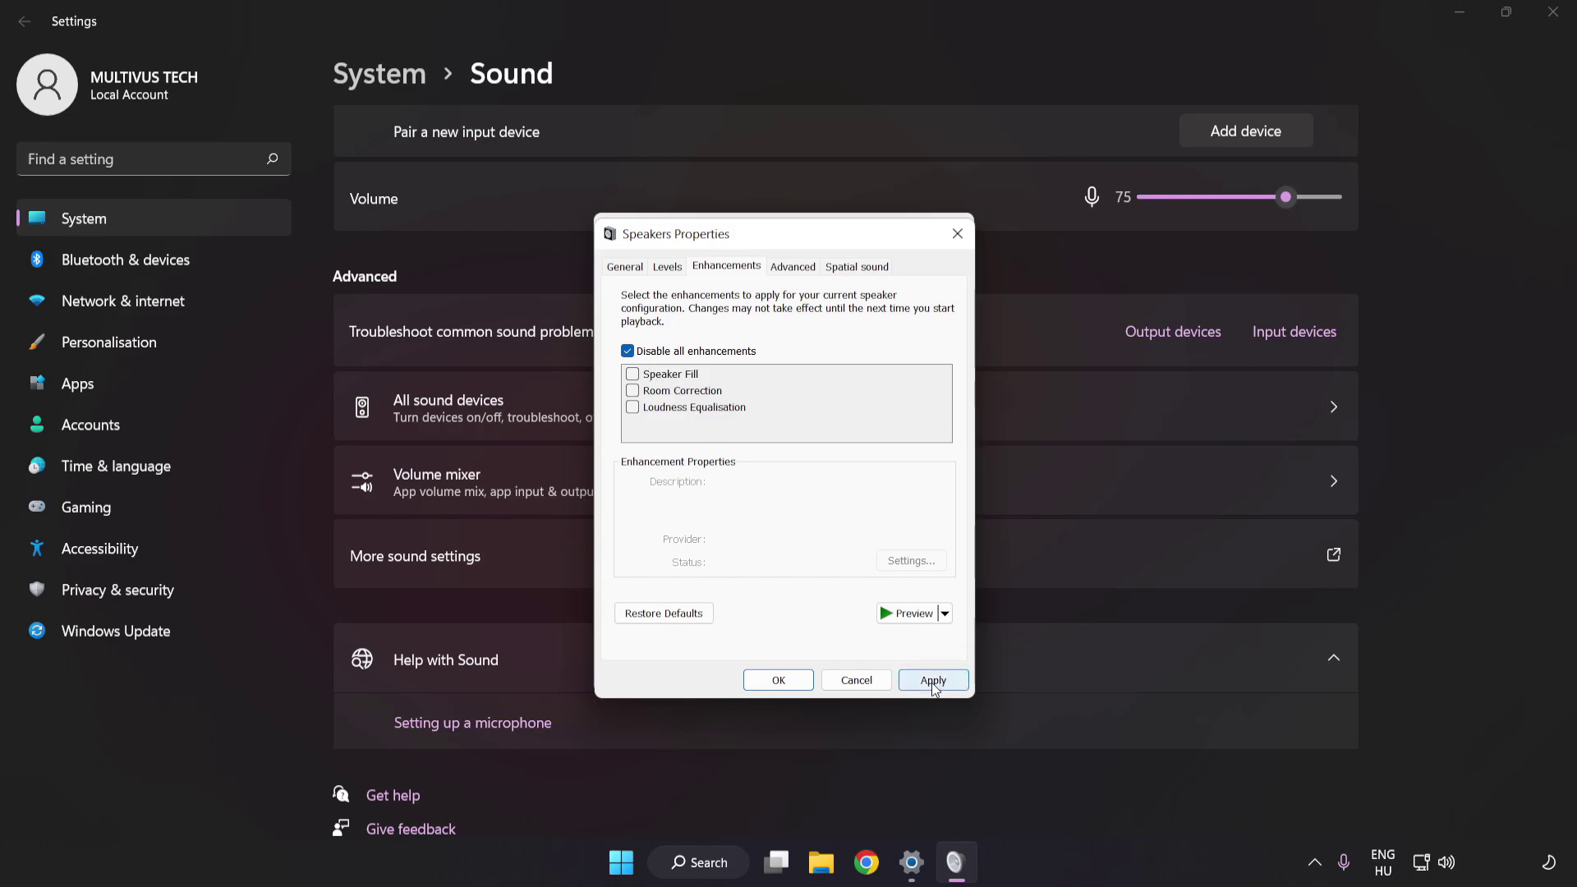
Step: Keep default format at 16 bit, 48000 Hz (DVD Quality) and close both sound dialogs with OK
{"action": "left_click", "coordinate": [789, 268]}
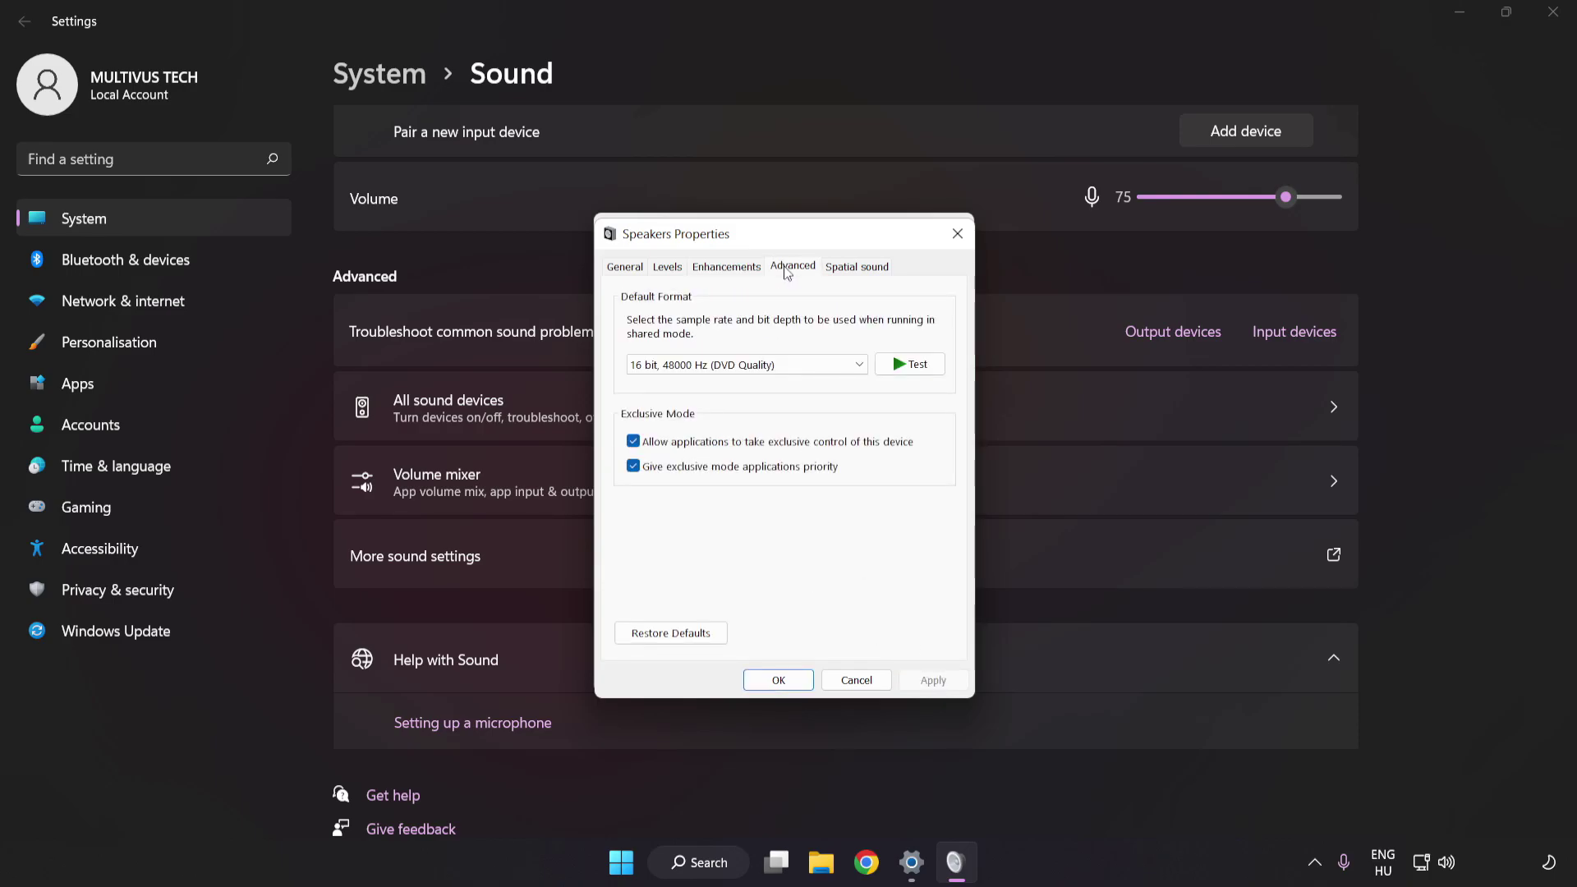
{"action": "left_click", "coordinate": [790, 367]}
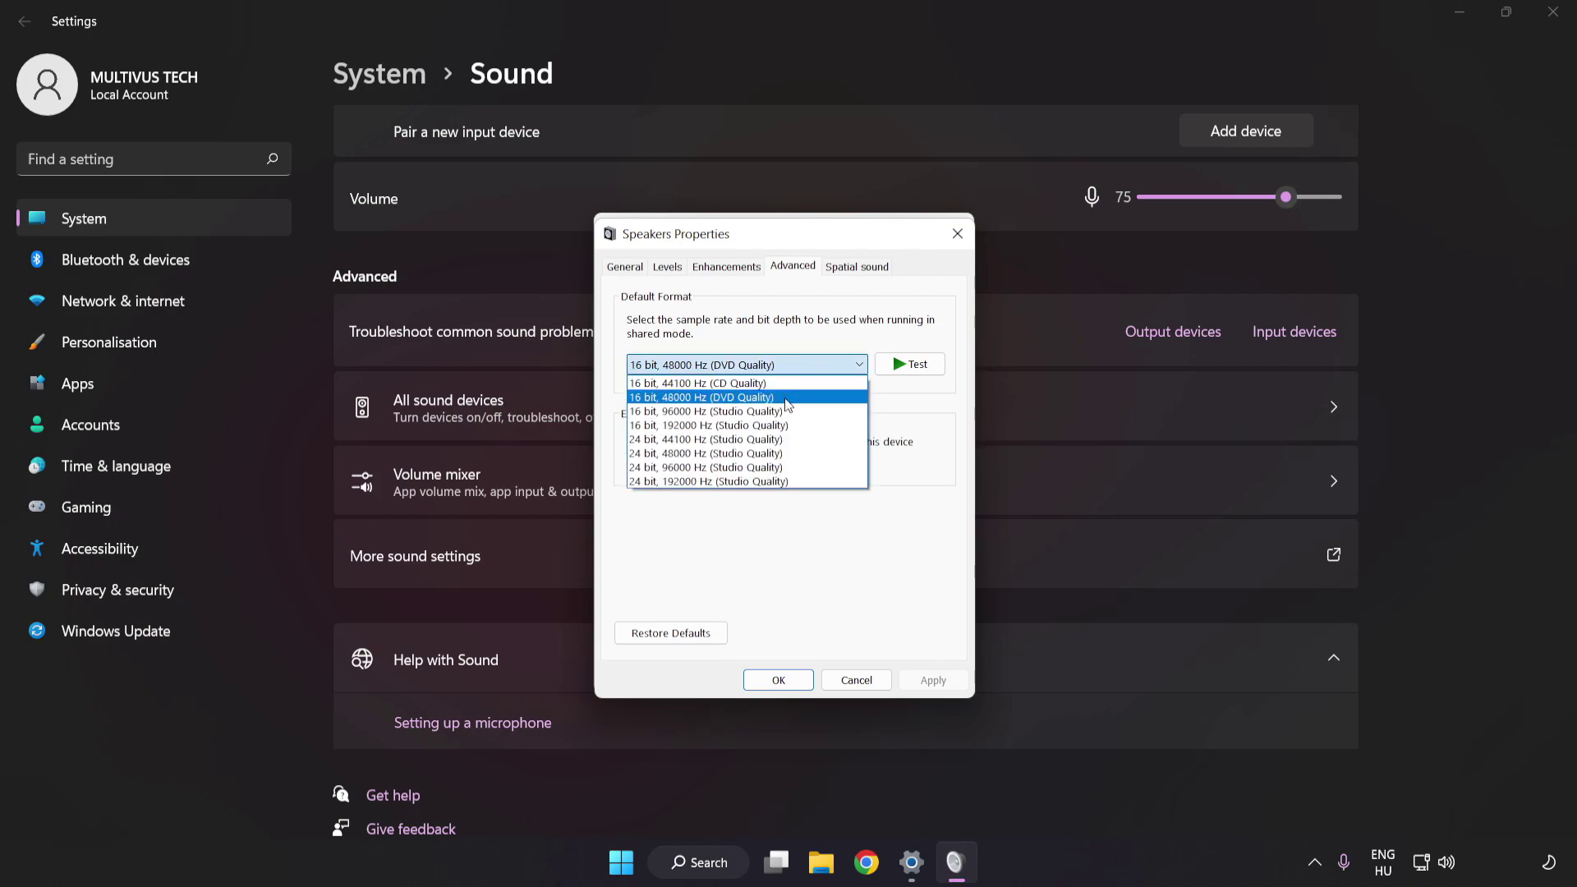
{"action": "left_click", "coordinate": [789, 397]}
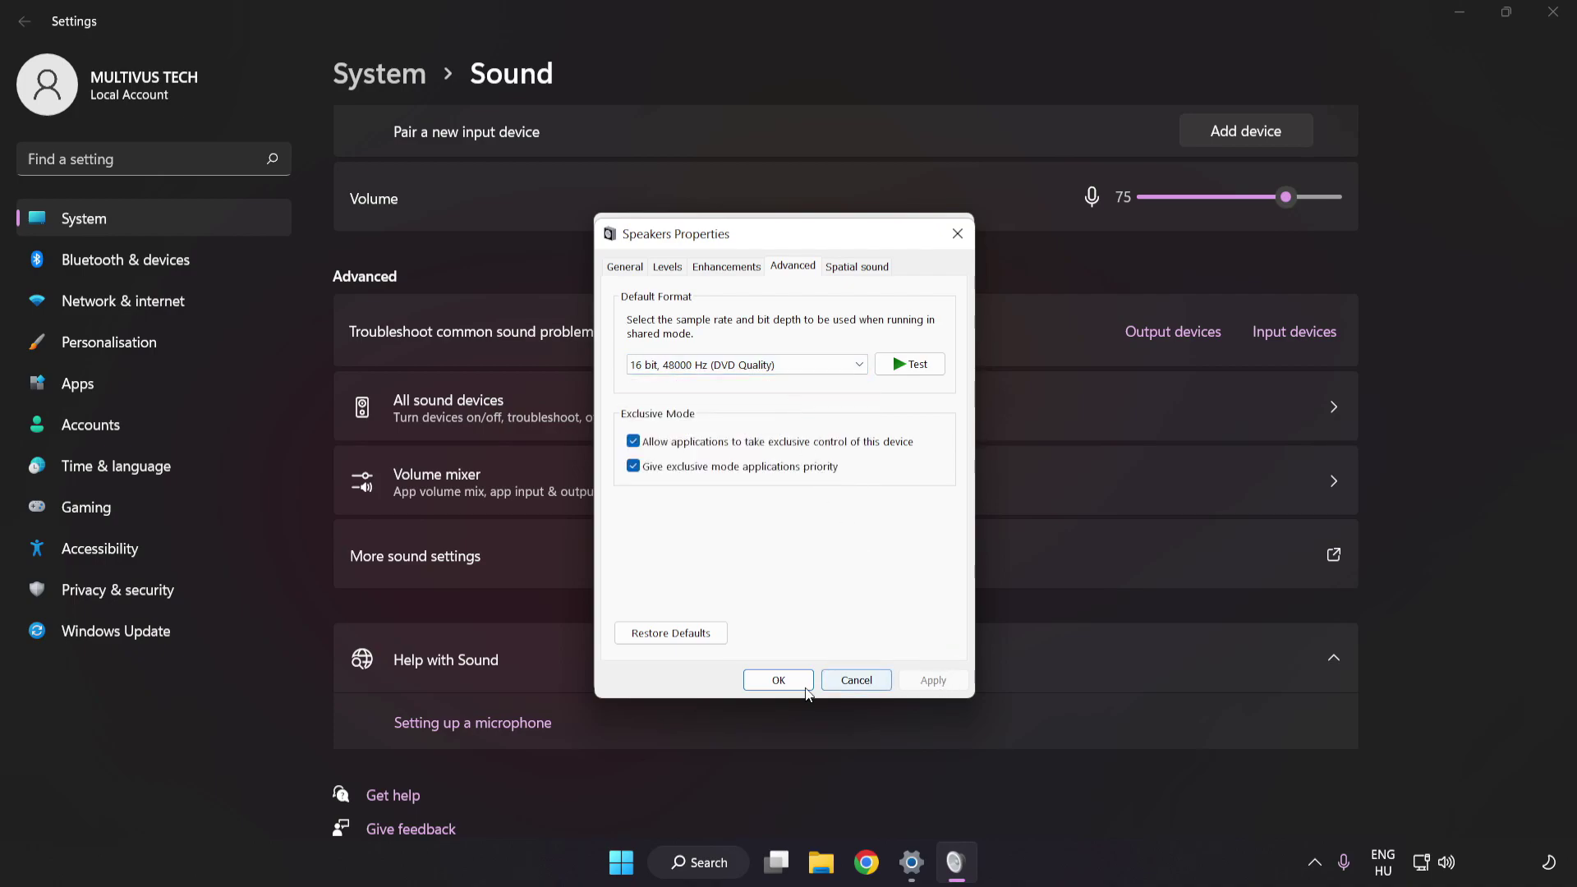
{"action": "left_click", "coordinate": [777, 682]}
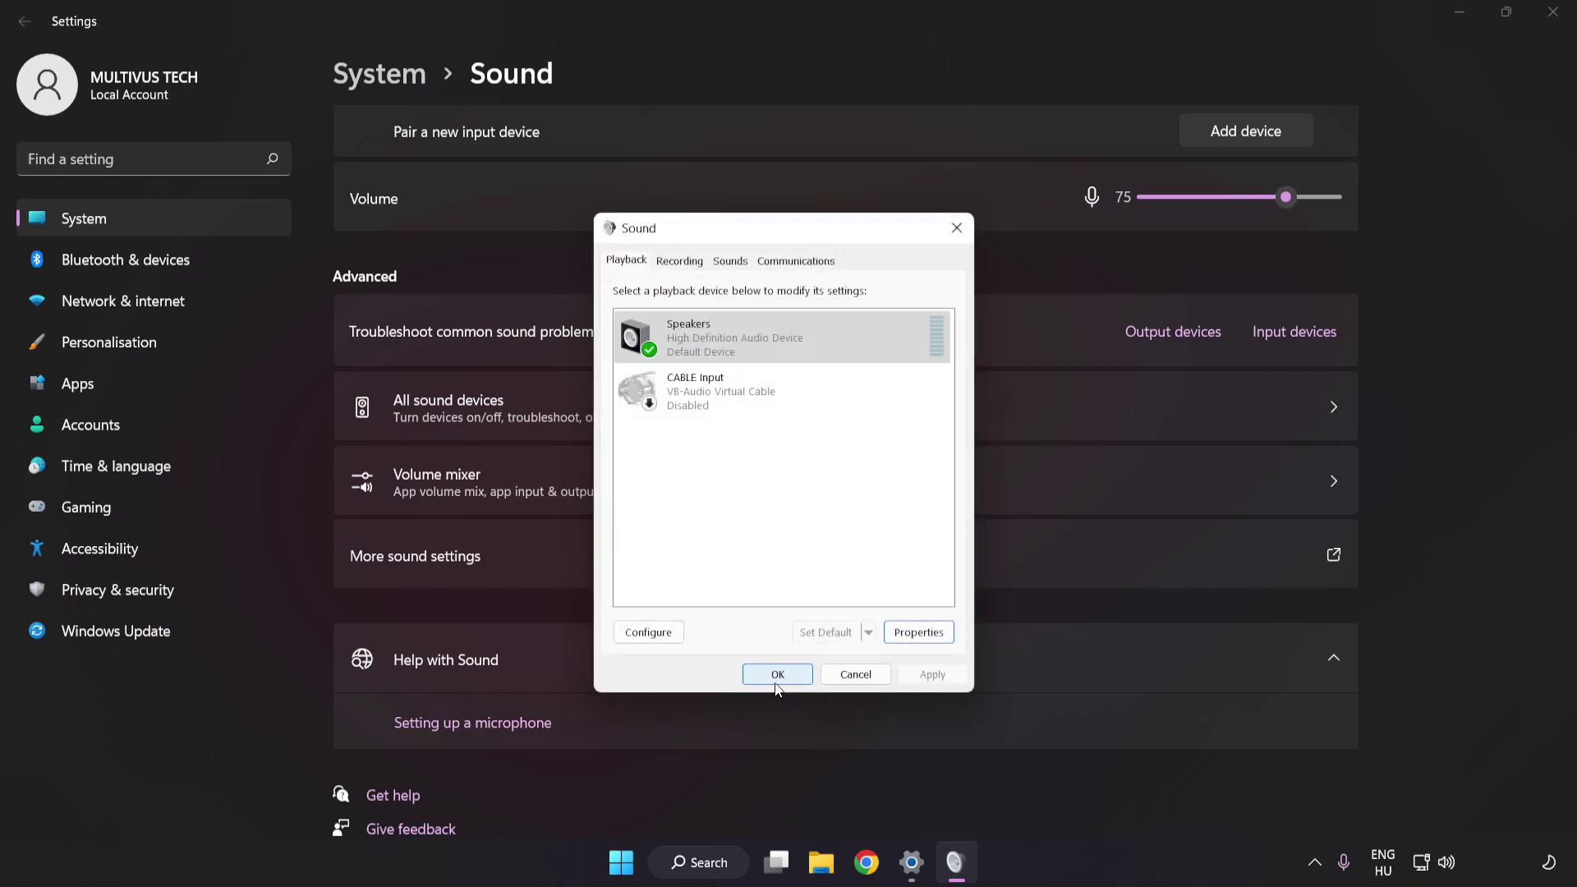
{"action": "left_click", "coordinate": [777, 676]}
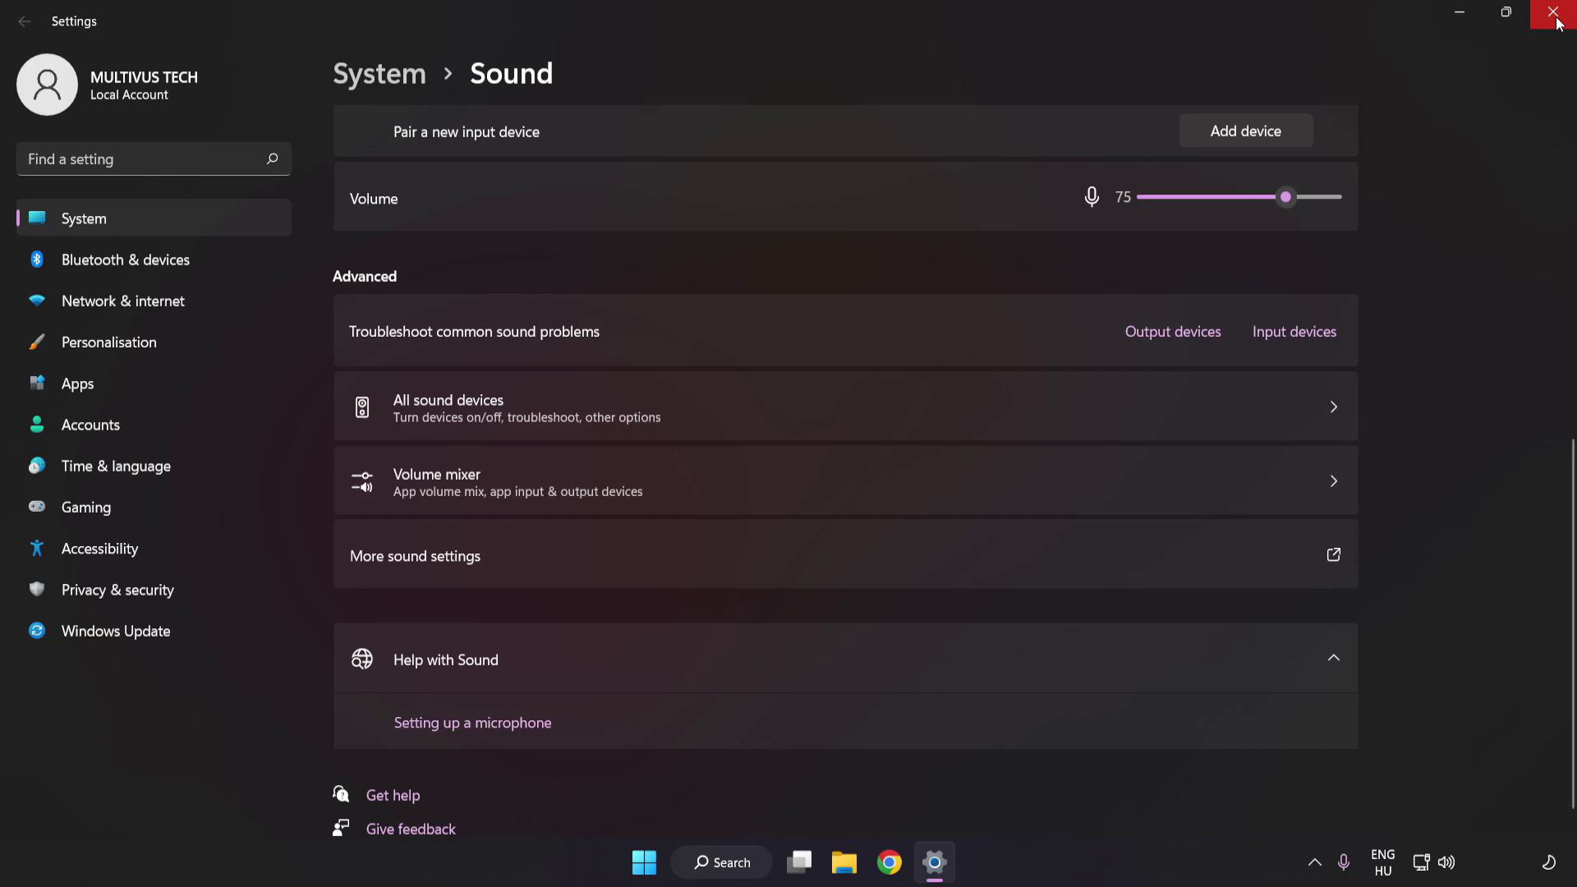
Step: Close Settings, then launch Device Manager from a 'device manager' search and centre its window
{"action": "left_click", "coordinate": [1555, 14]}
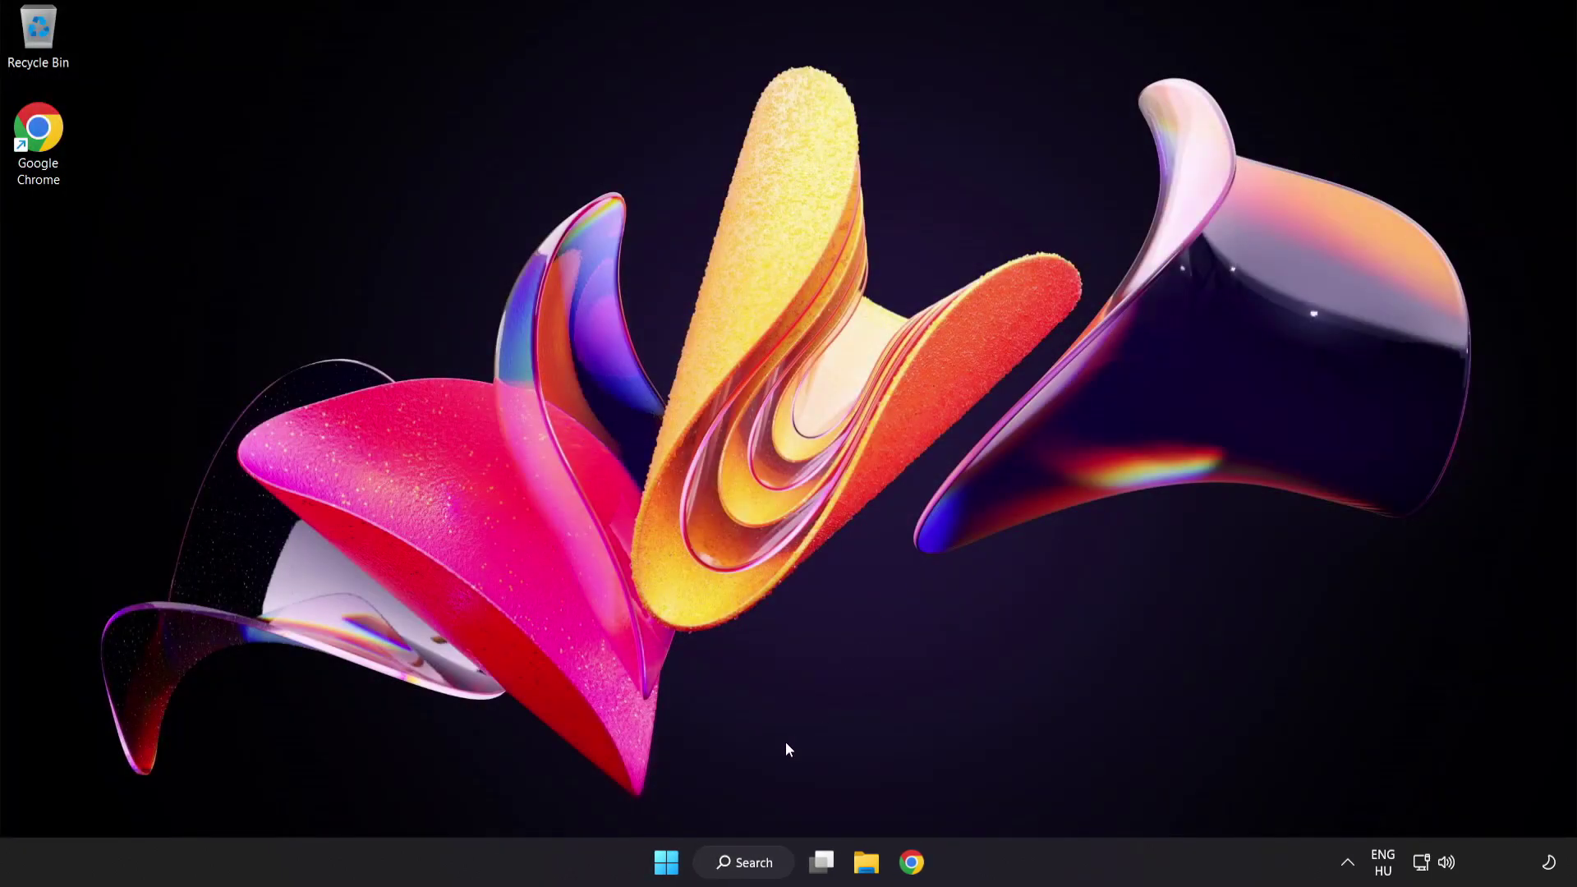
{"action": "left_click", "coordinate": [666, 863]}
{"action": "left_click", "coordinate": [1043, 792]}
{"action": "left_click", "coordinate": [751, 864]}
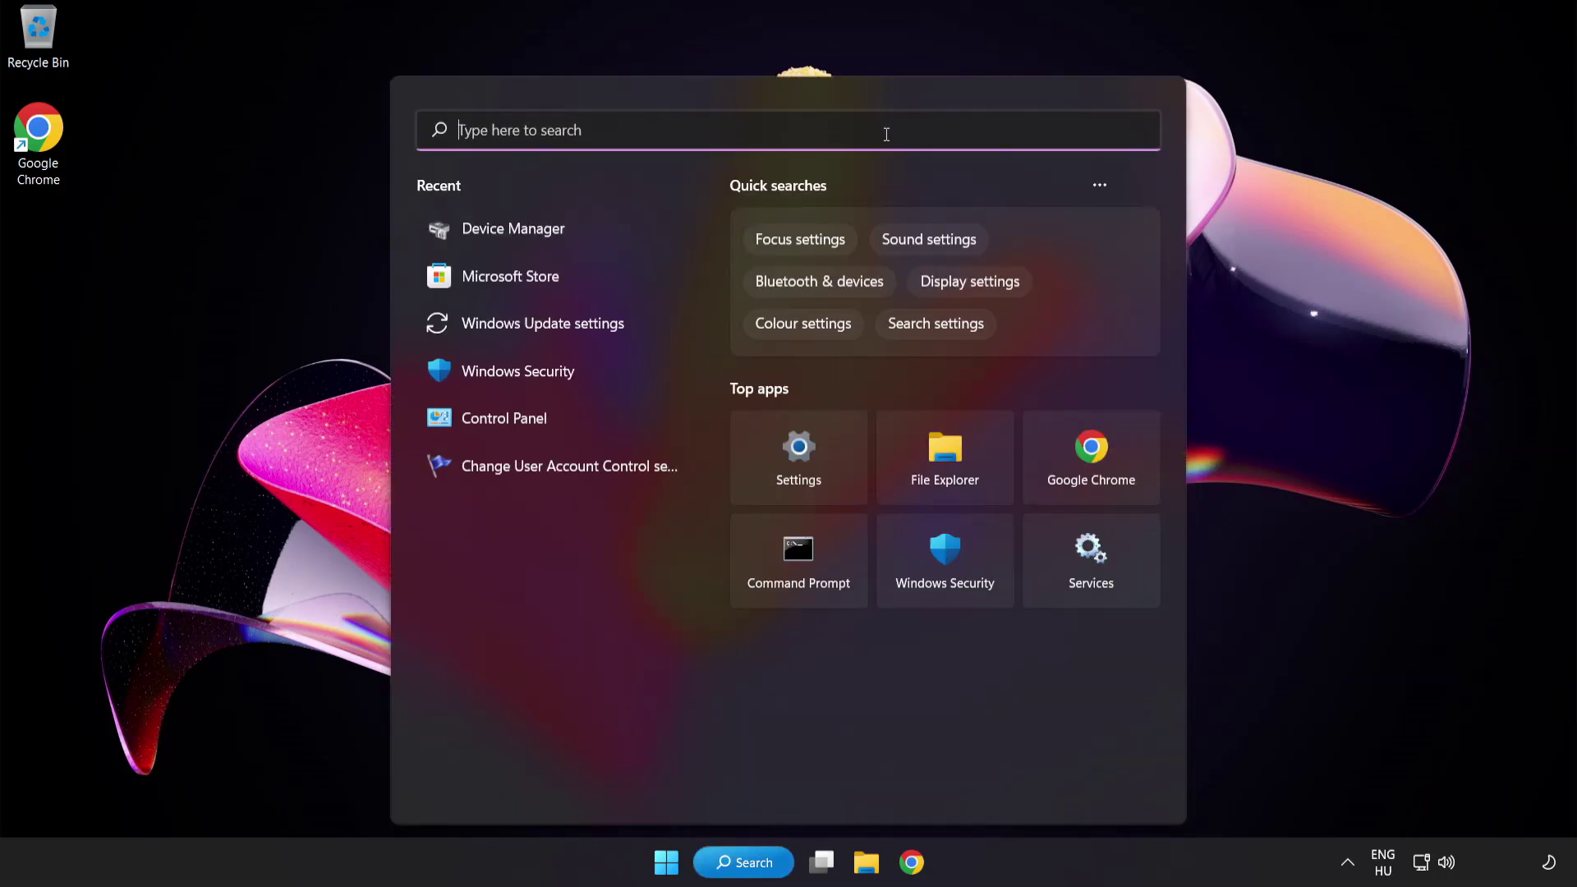
{"action": "type", "text": "device manager"}
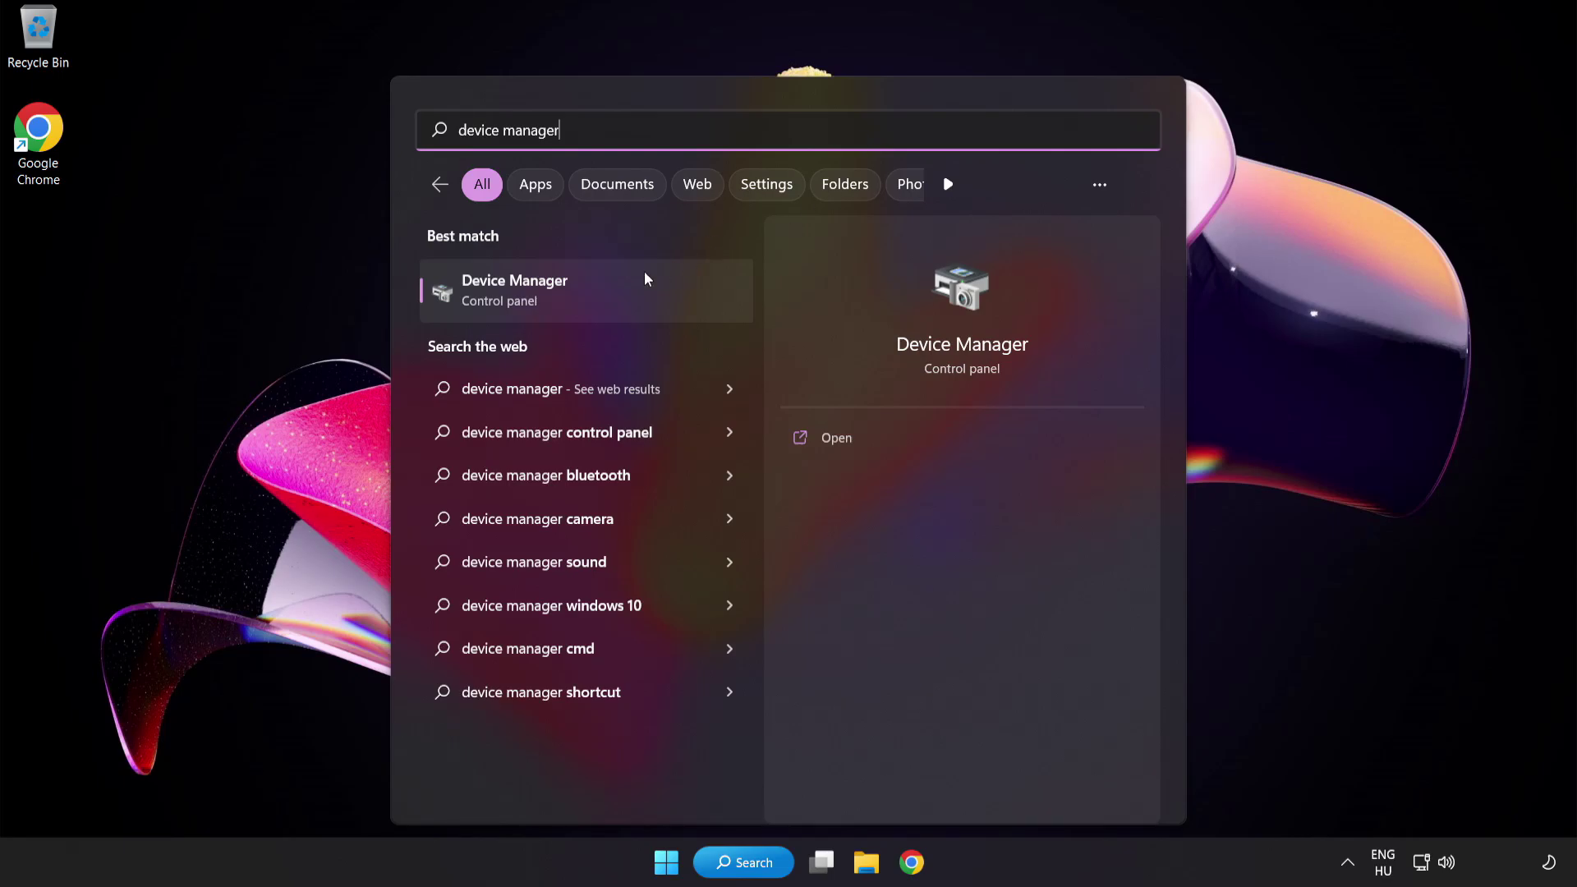
{"action": "left_click", "coordinate": [612, 293]}
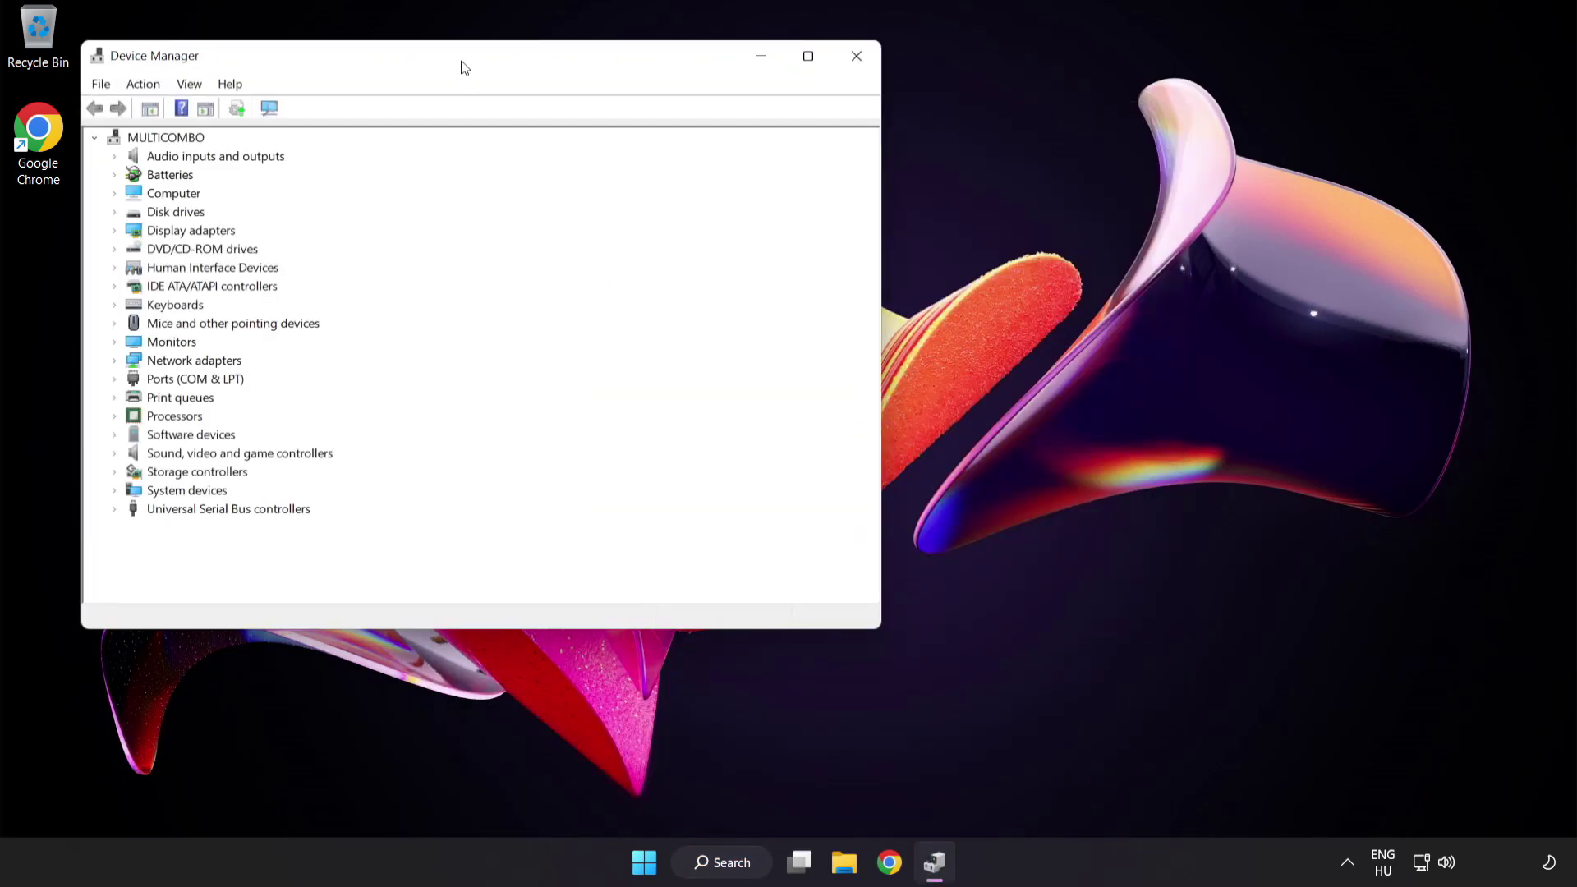
{"action": "left_click_drag", "start_coordinate": [464, 68], "coordinate": [750, 166]}
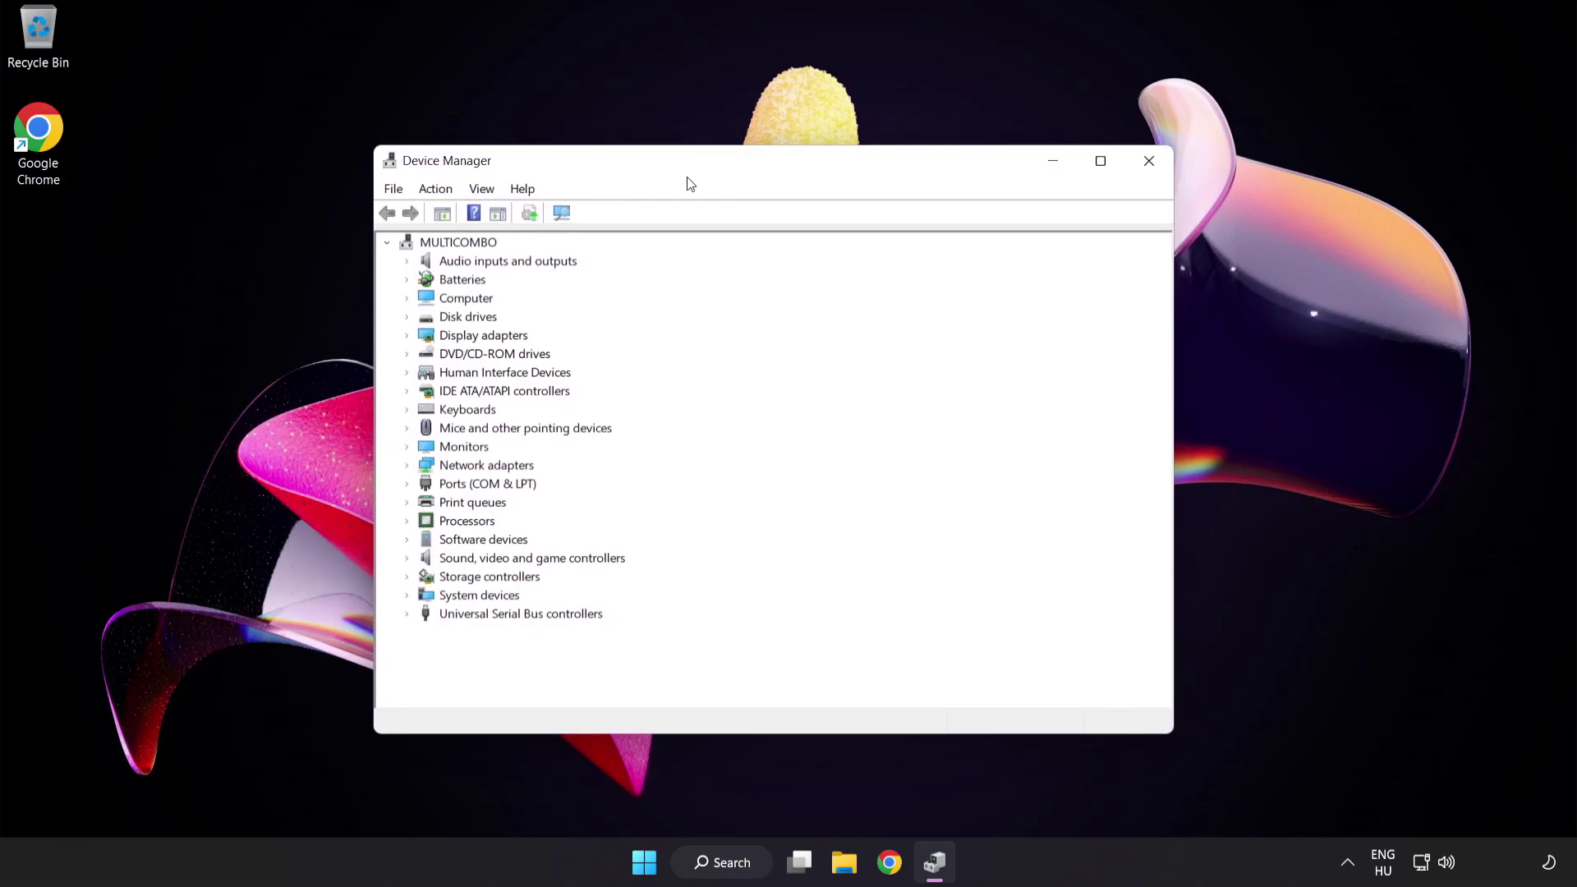
Step: Expand Sound, video and game controllers and right-click High Definition Audio Device
{"action": "left_click", "coordinate": [429, 561]}
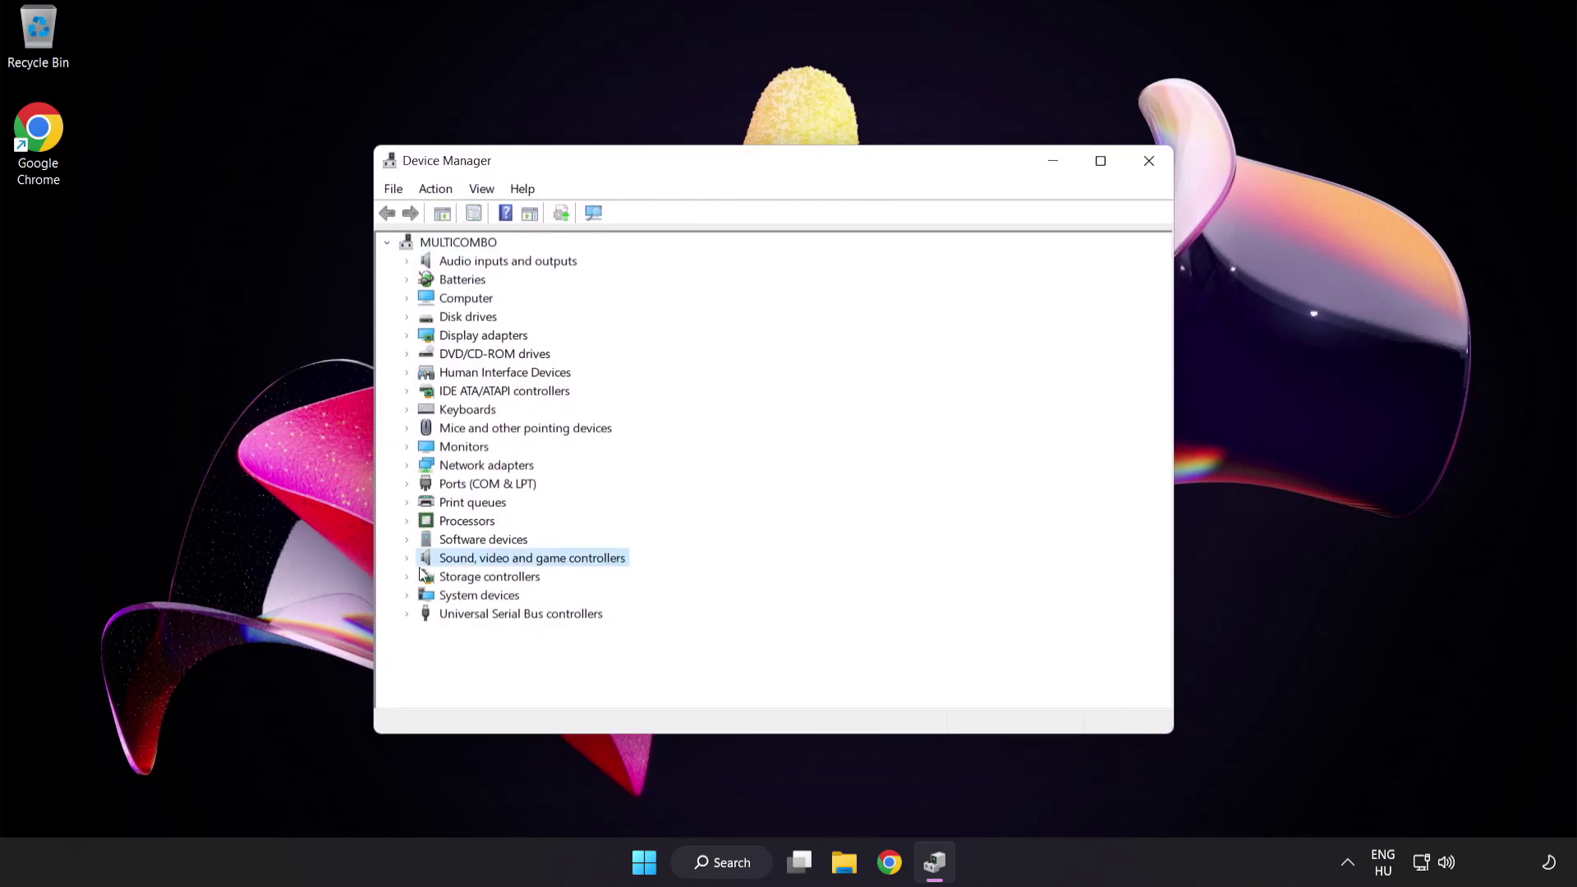
{"action": "left_click", "coordinate": [406, 559]}
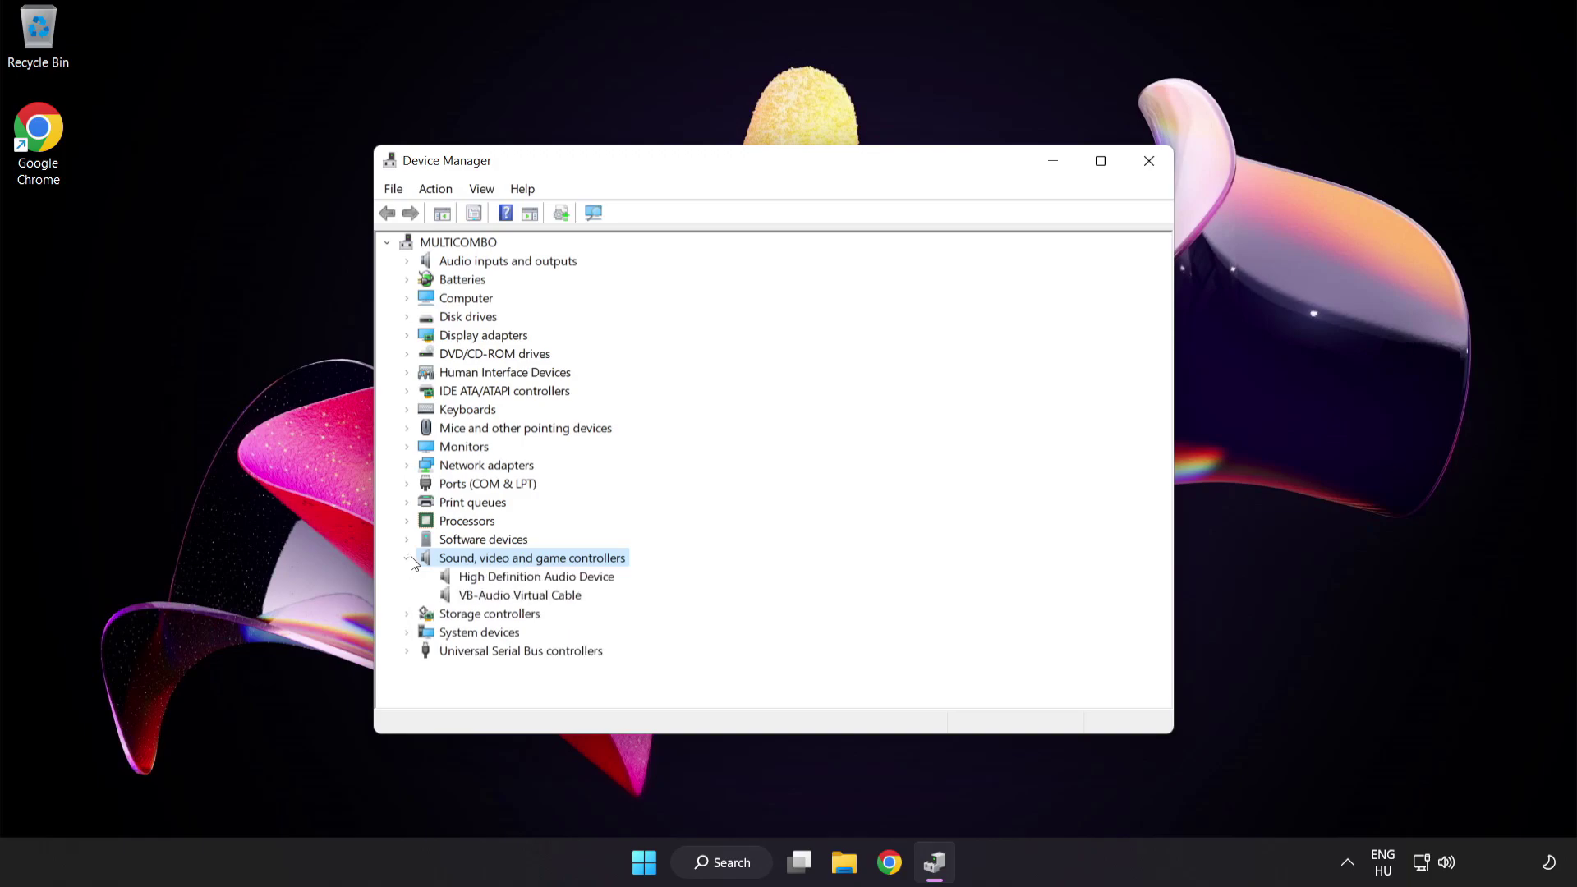
{"action": "left_click", "coordinate": [475, 576]}
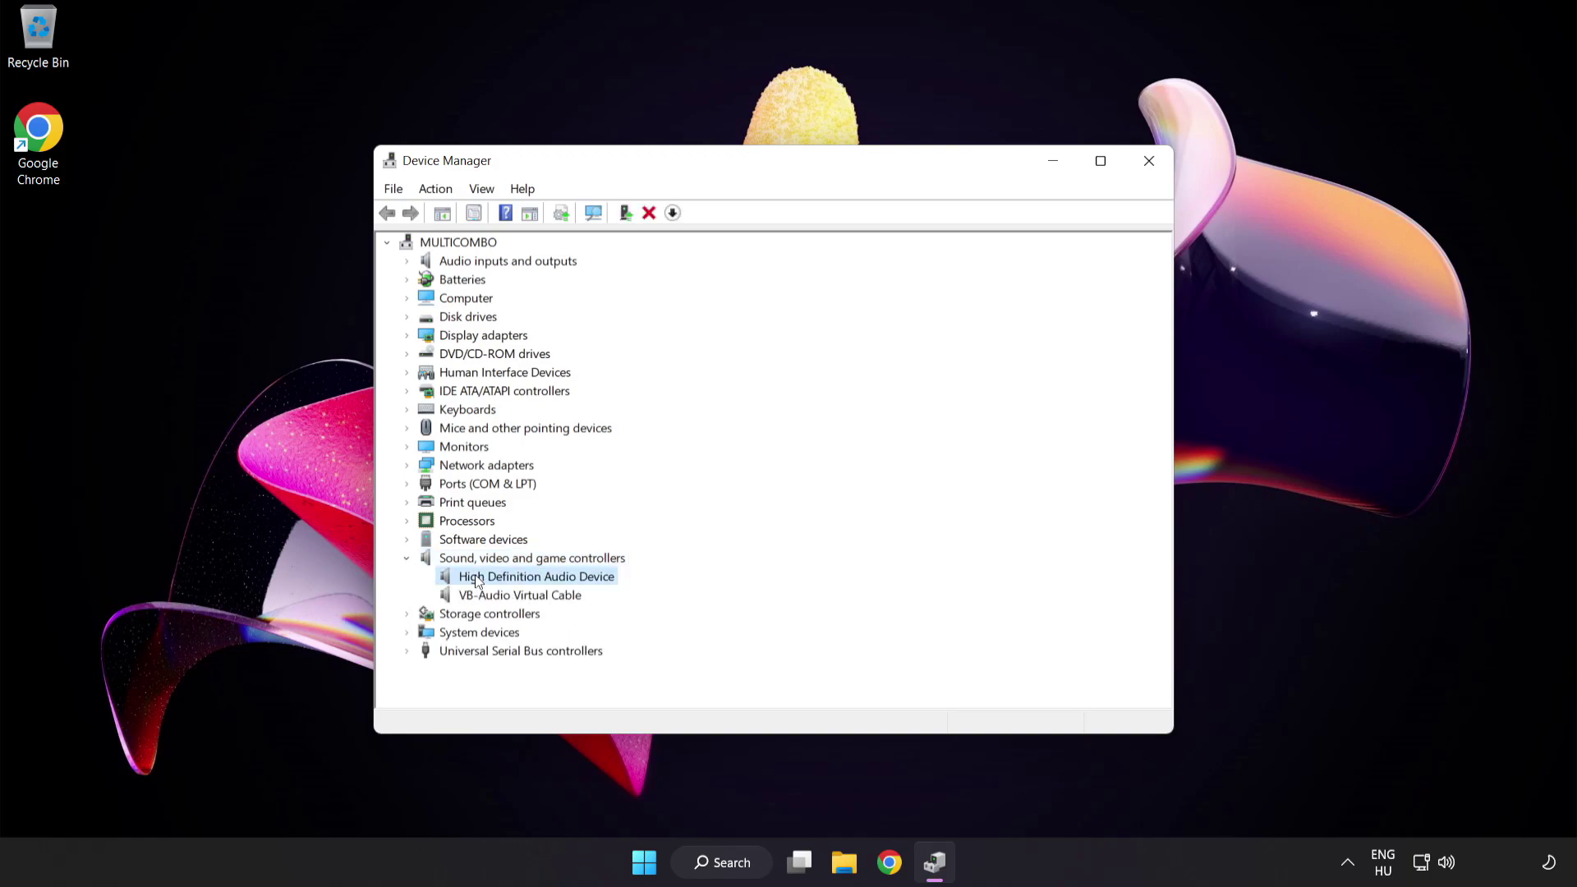
{"action": "right_click", "coordinate": [548, 581]}
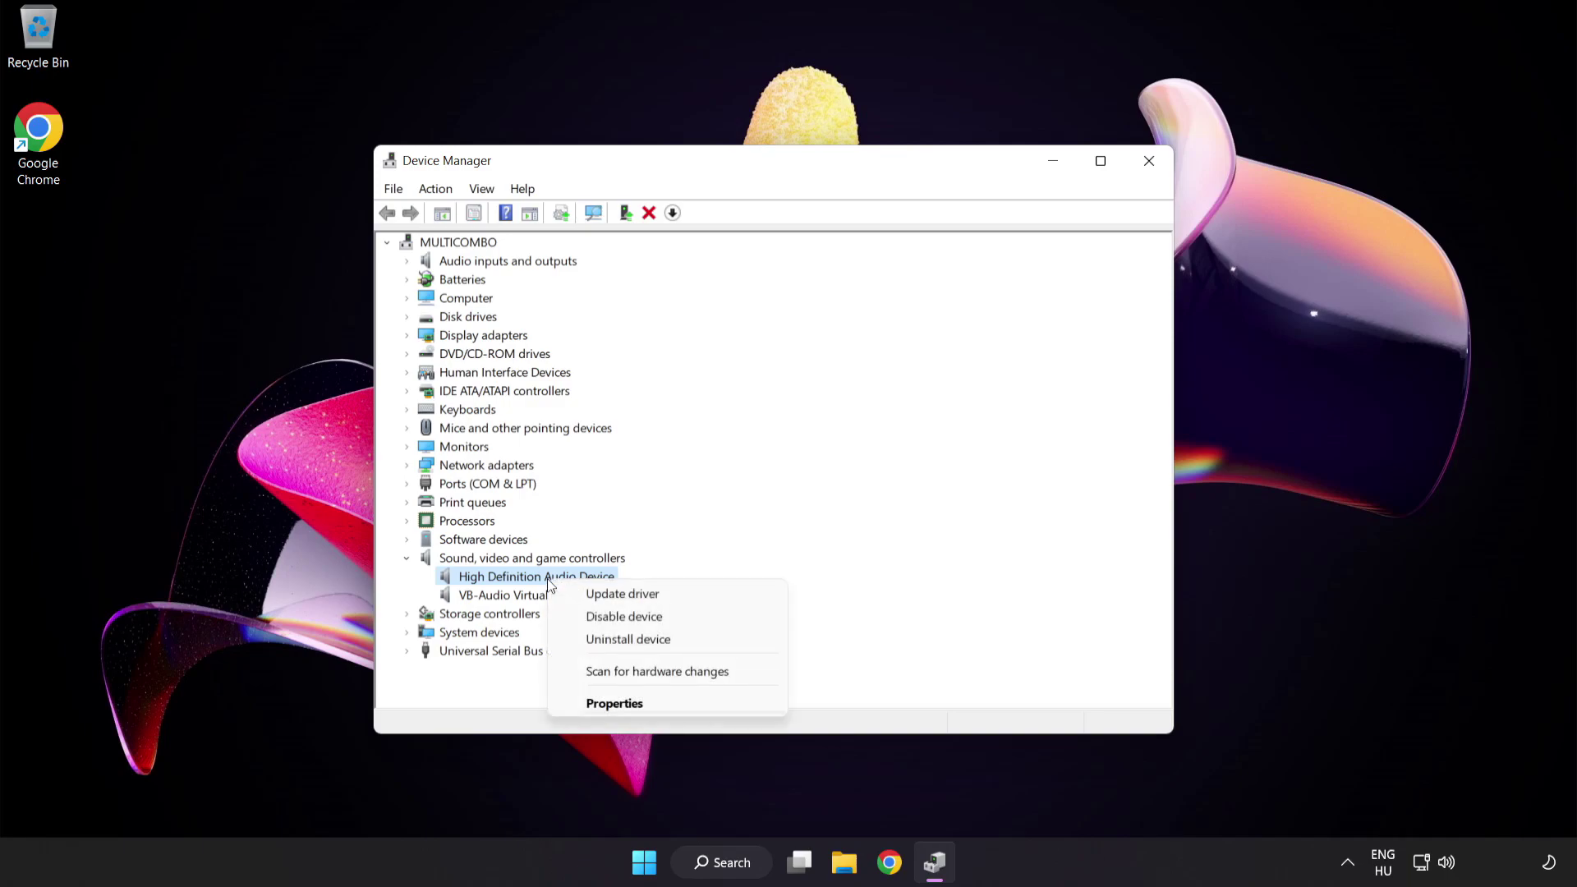
Step: Reinstall the High Definition Audio Device driver by picking it from the computer's driver list
{"action": "left_click", "coordinate": [673, 600]}
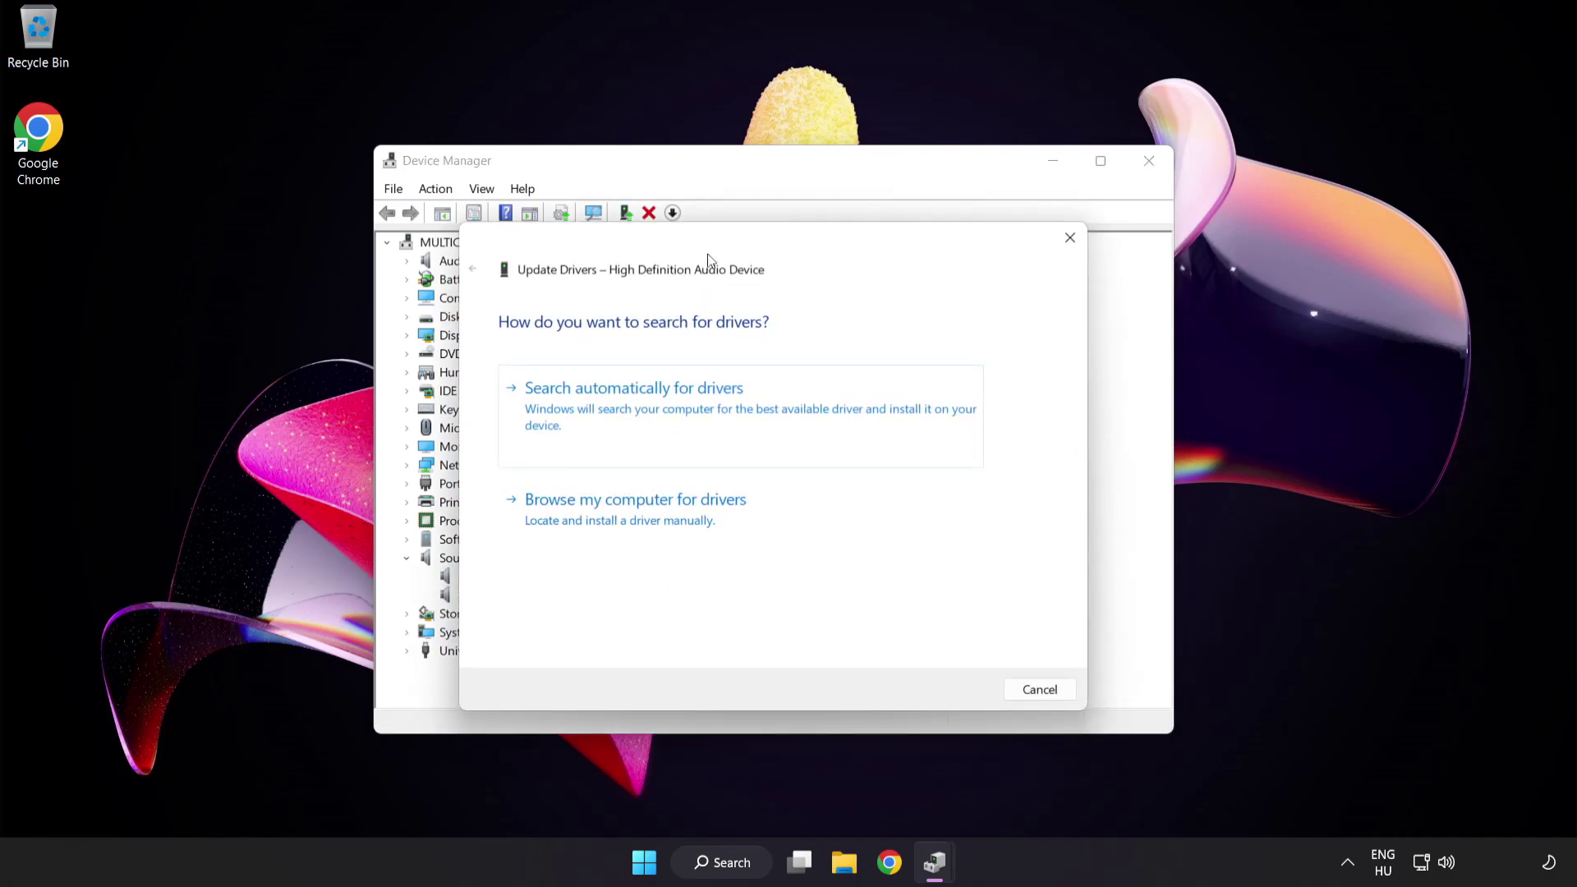
{"action": "left_click_drag", "start_coordinate": [714, 252], "coordinate": [748, 225]}
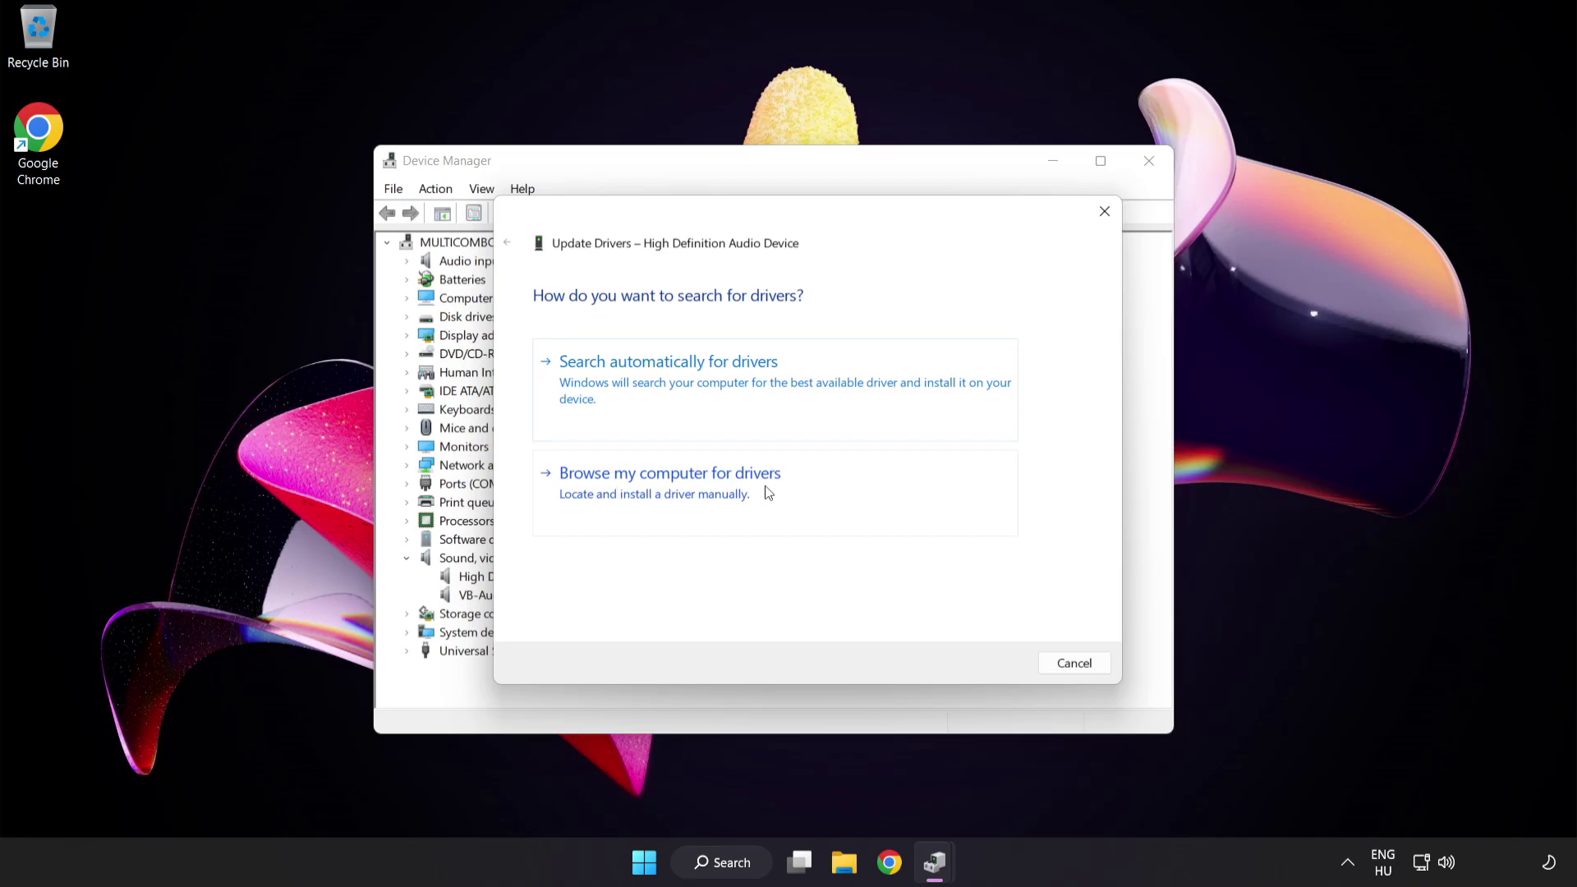
{"action": "left_click", "coordinate": [712, 499]}
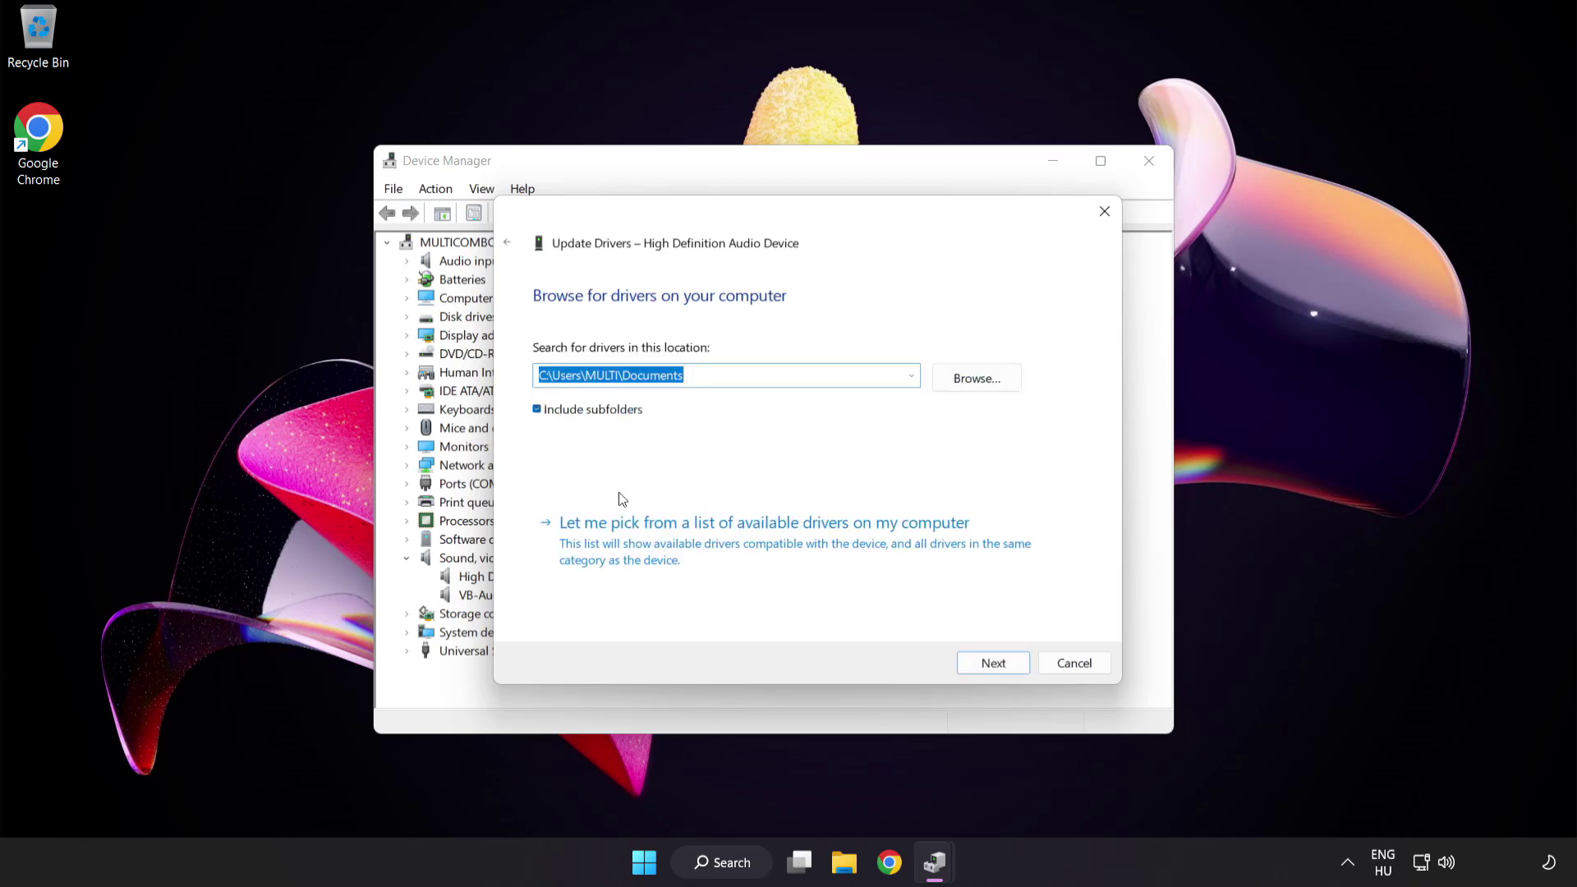
{"action": "left_click", "coordinate": [690, 549]}
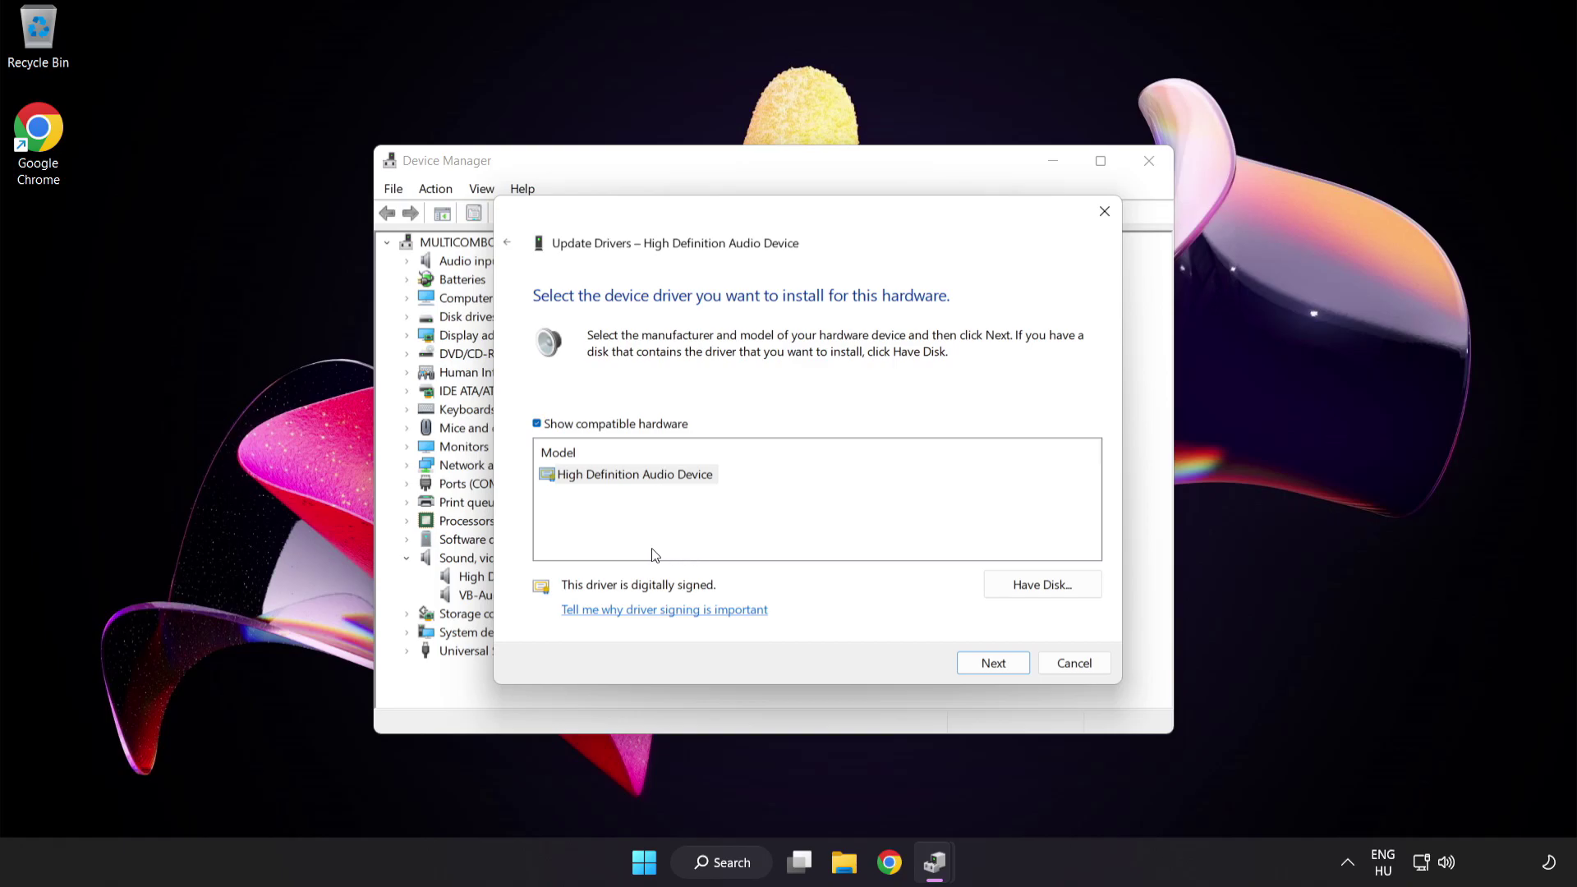
{"action": "left_click", "coordinate": [577, 478]}
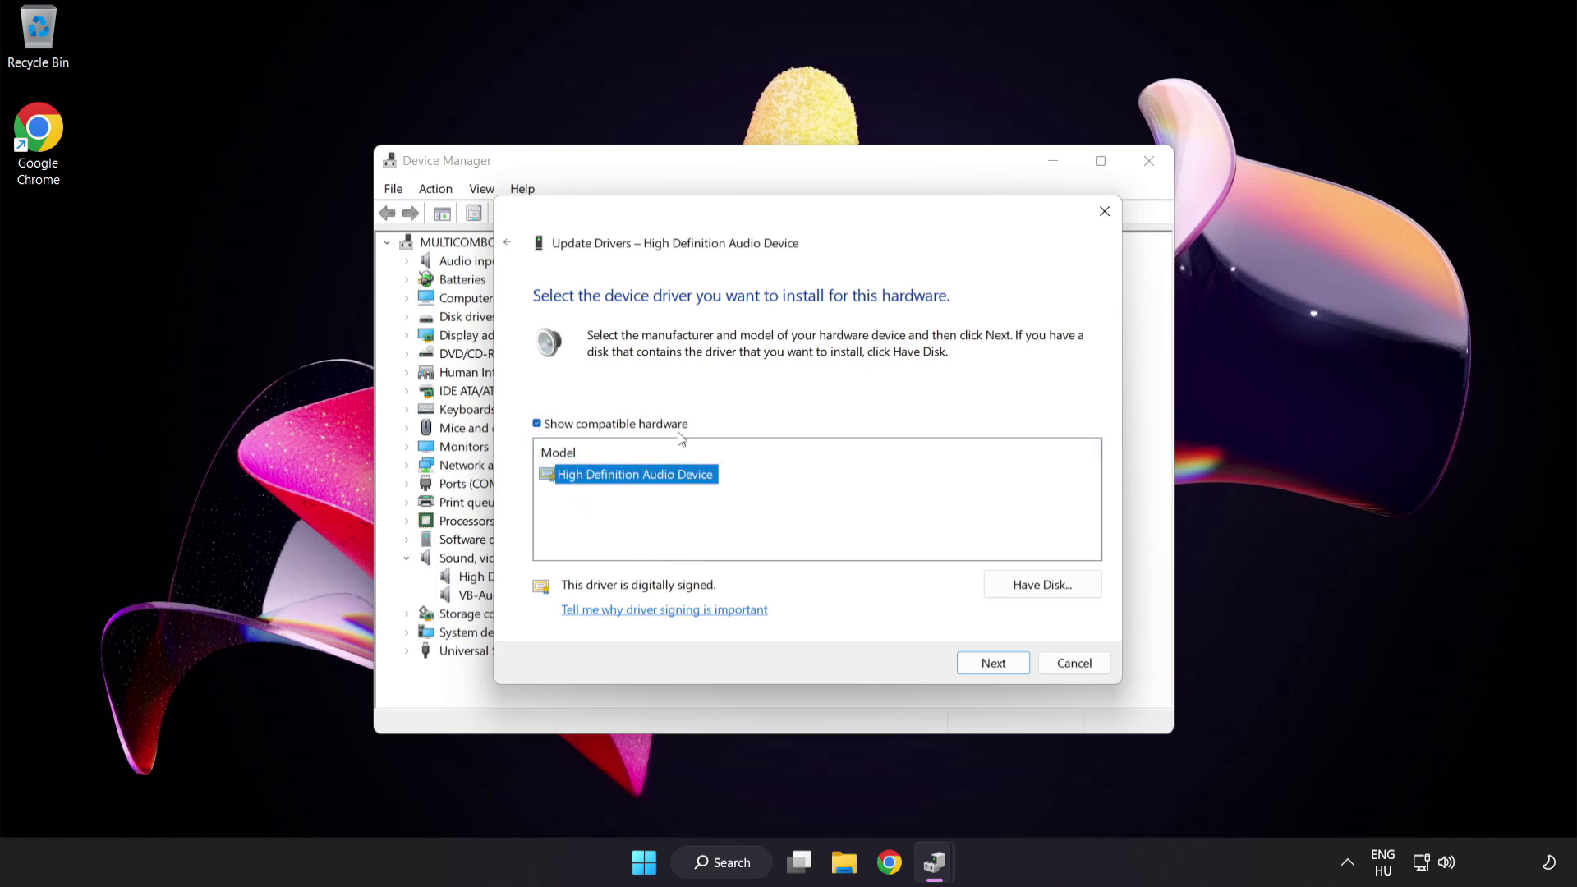
{"action": "left_click", "coordinate": [1004, 667]}
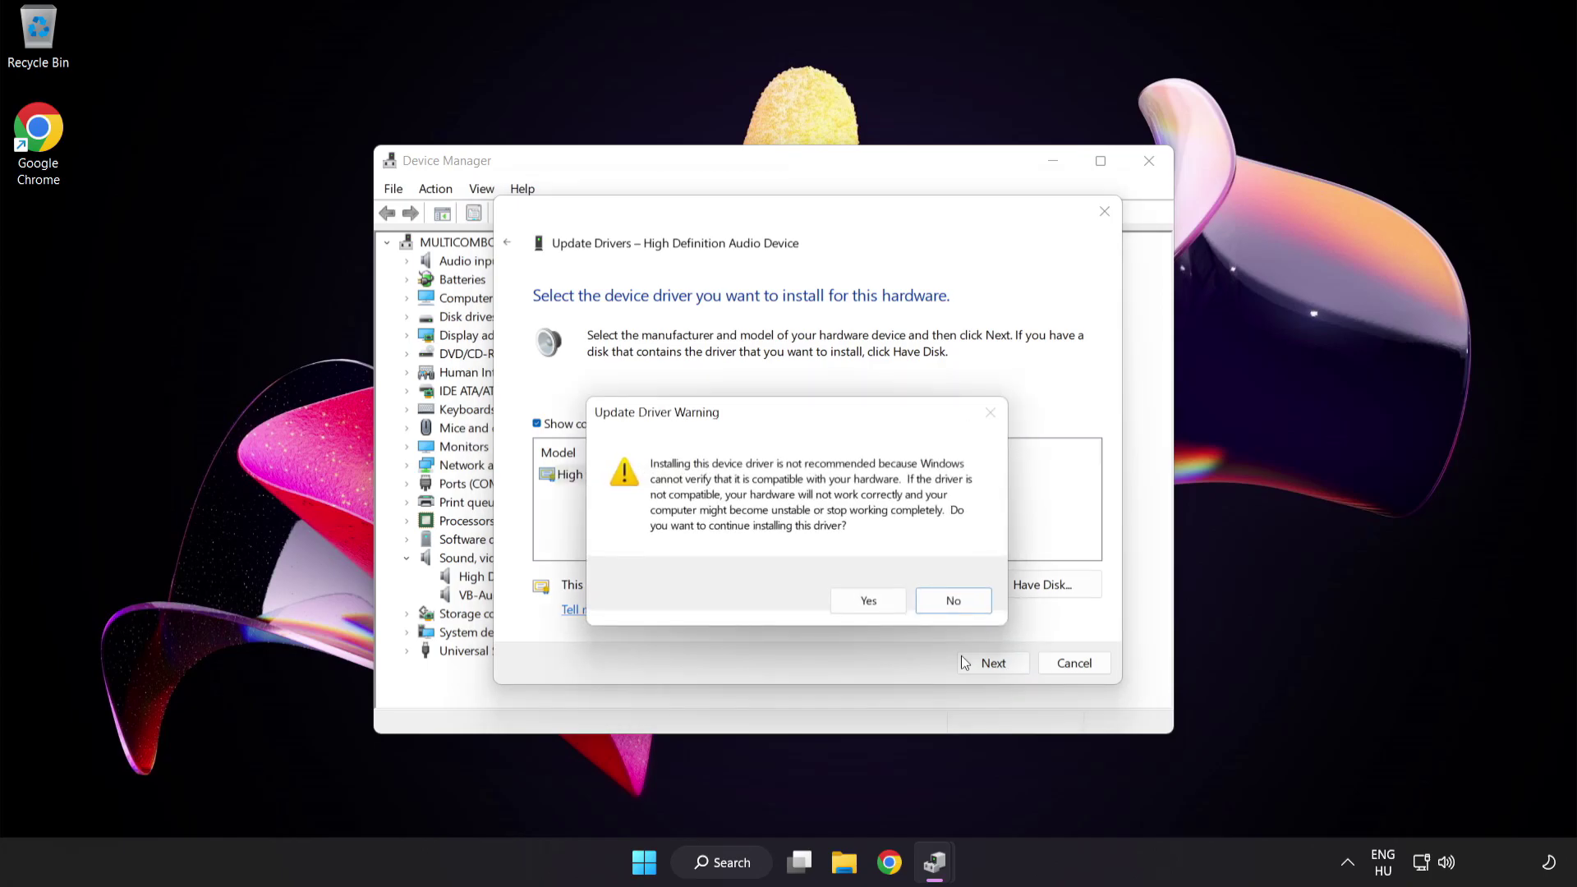
{"action": "left_click", "coordinate": [870, 603]}
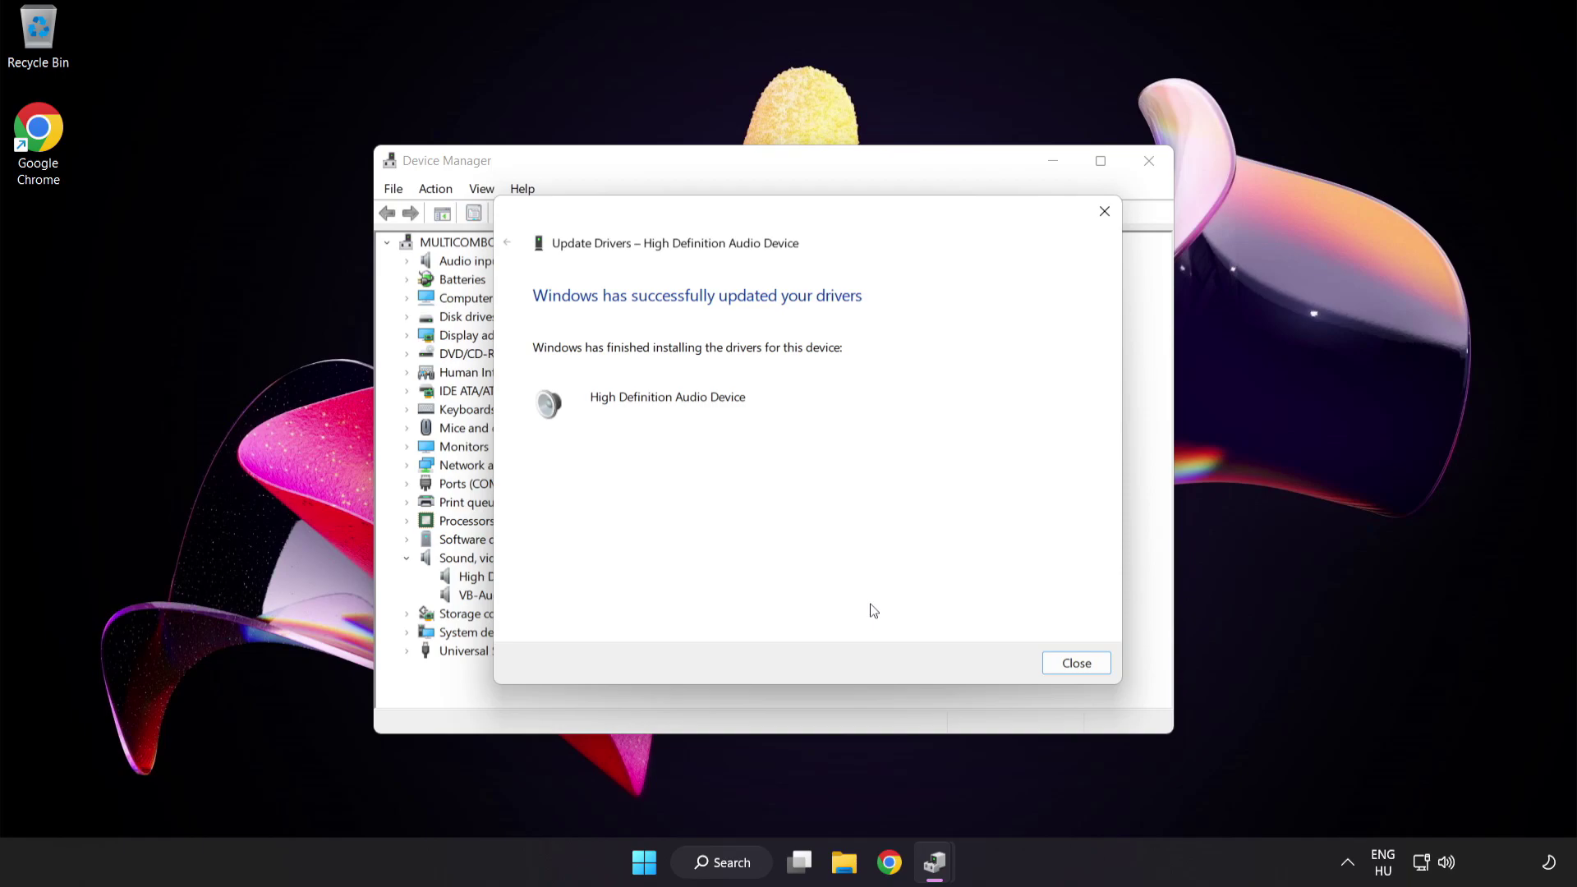
{"action": "left_click", "coordinate": [1078, 664]}
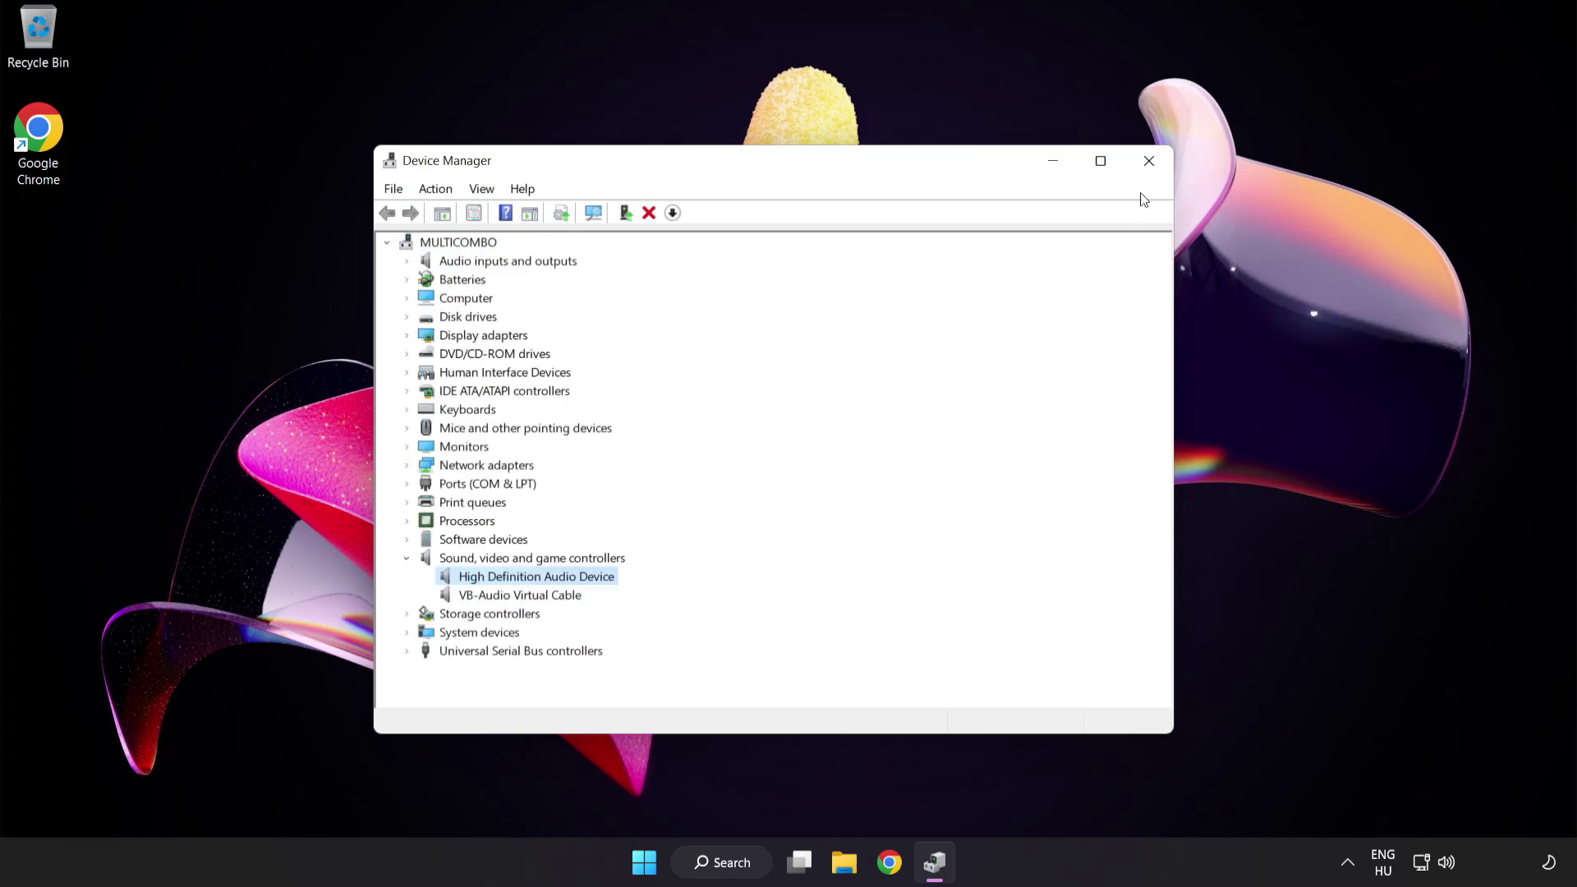
Step: Close Device Manager, then bring up the Start menu's power options showing Restart and Shut down
{"action": "left_click", "coordinate": [1150, 160]}
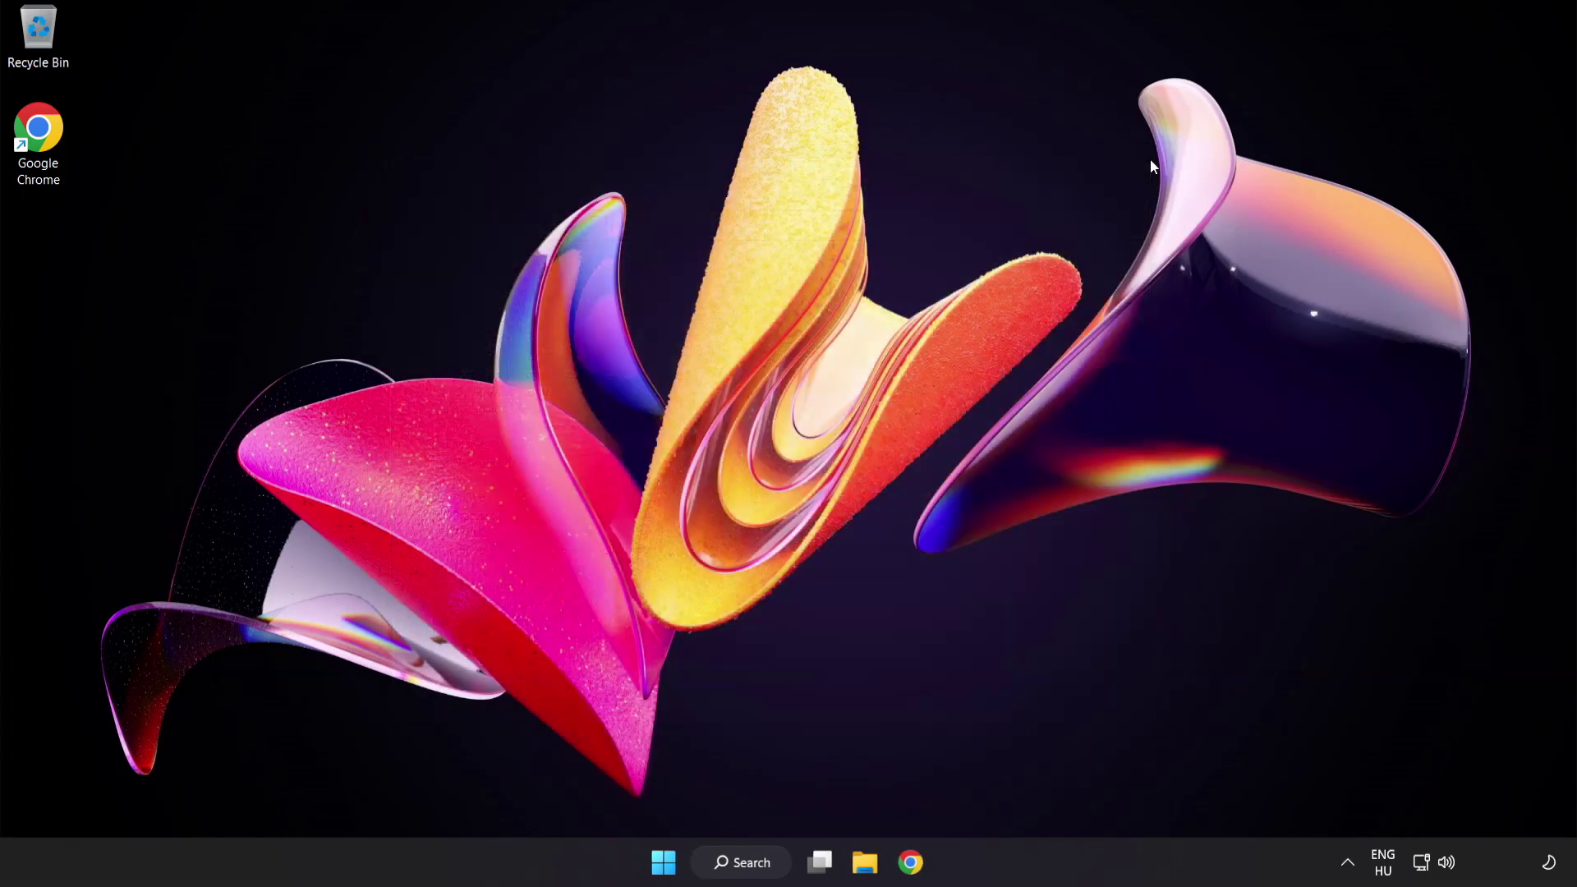
{"action": "left_click", "coordinate": [670, 865]}
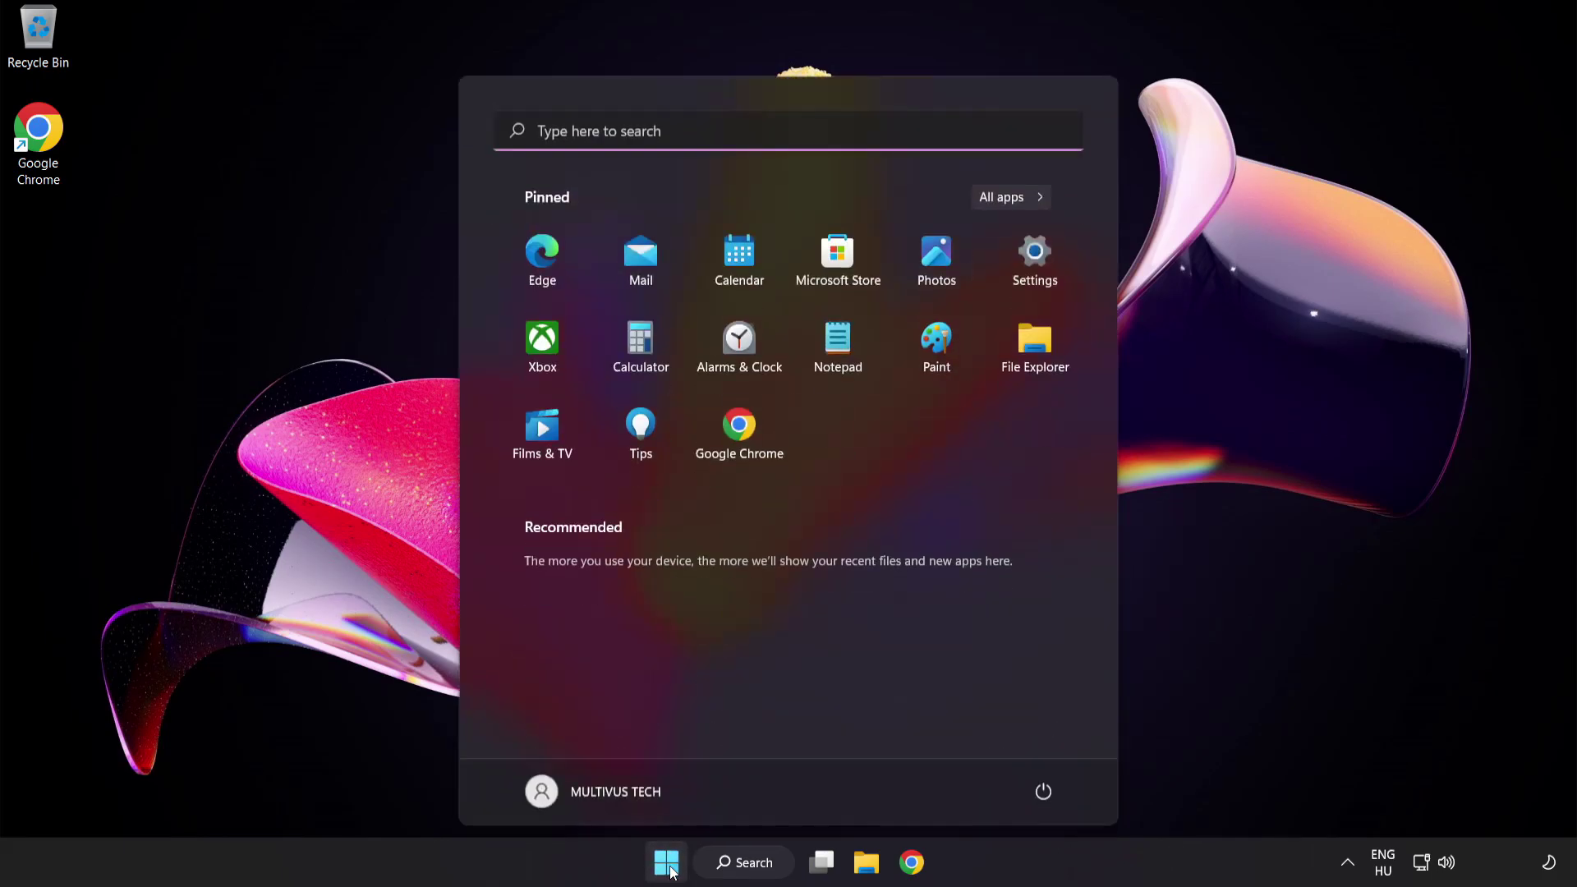
{"action": "left_click", "coordinate": [1045, 794]}
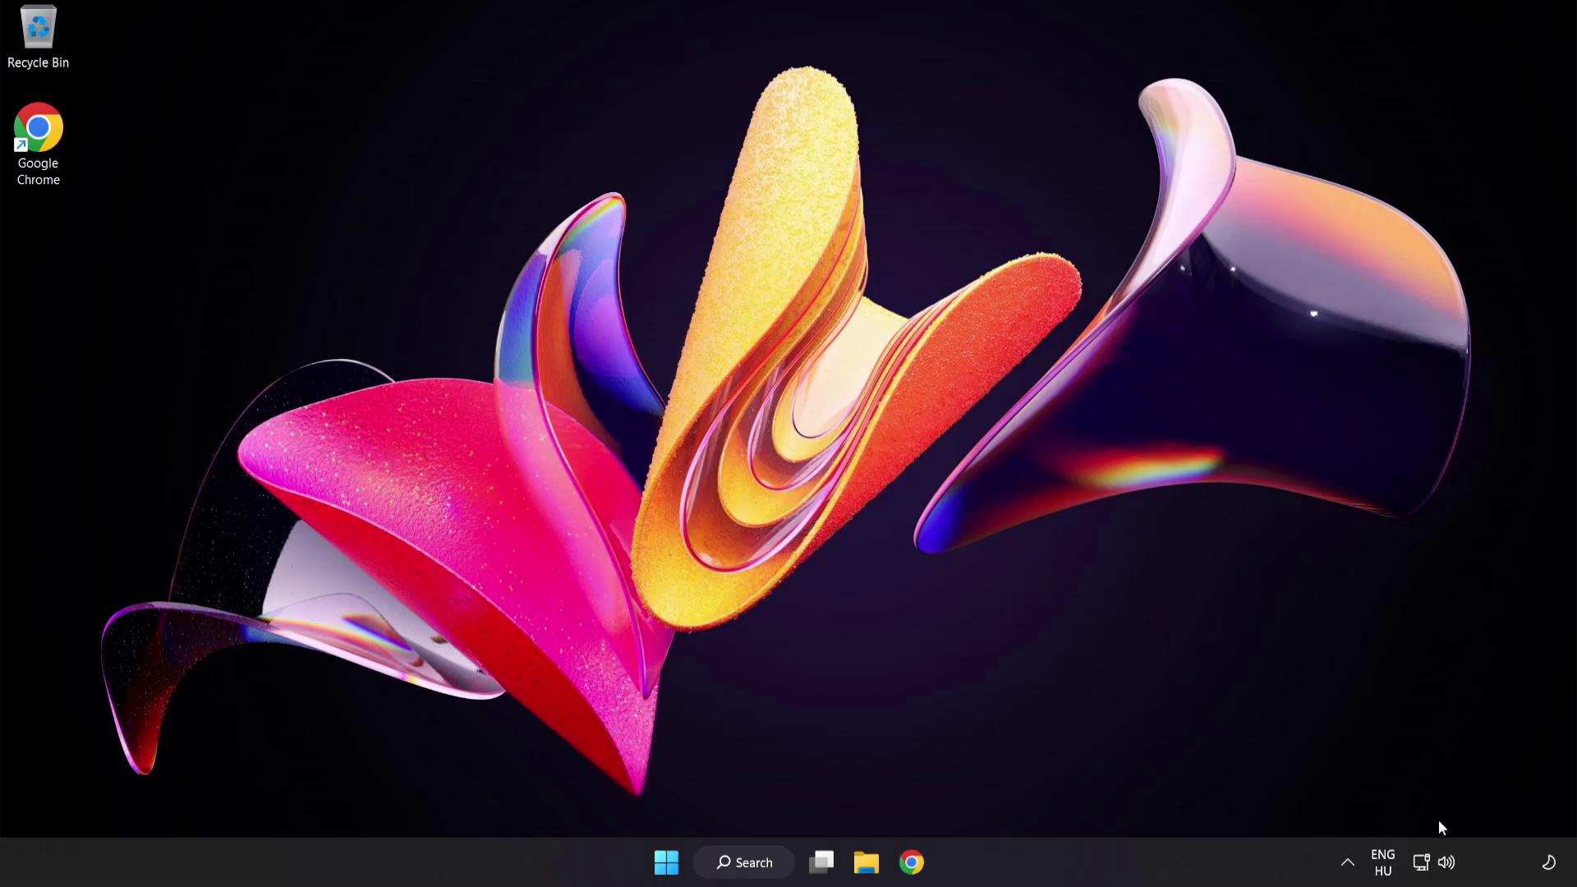
Step: Start 'Troubleshoot sound problems' from the system-tray volume icon's context menu
{"action": "right_click", "coordinate": [1449, 867]}
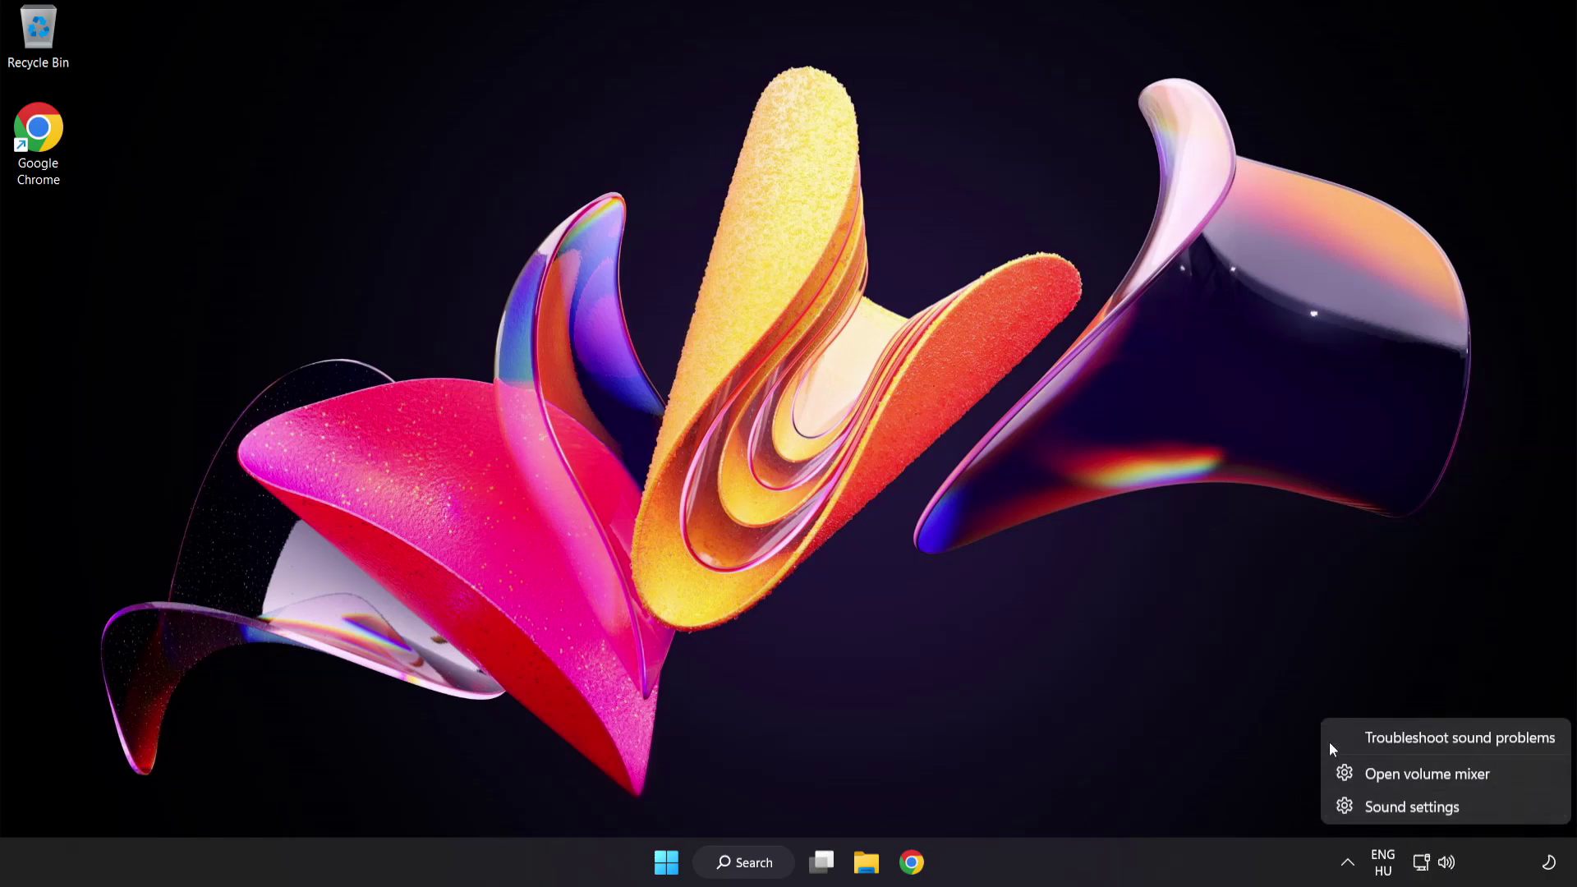
{"action": "left_click", "coordinate": [1469, 741]}
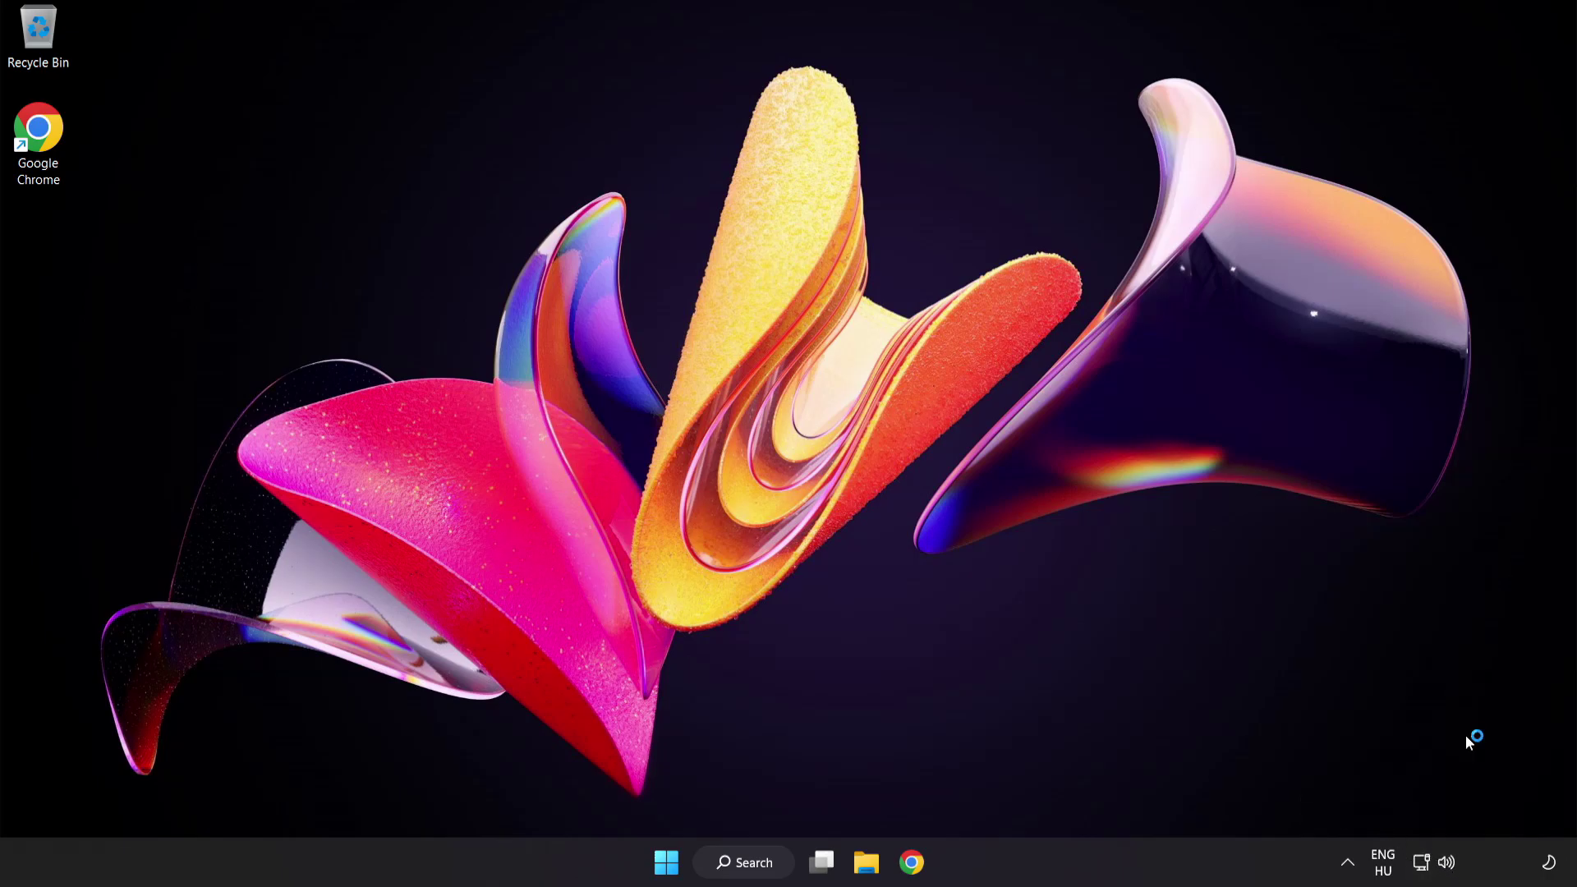